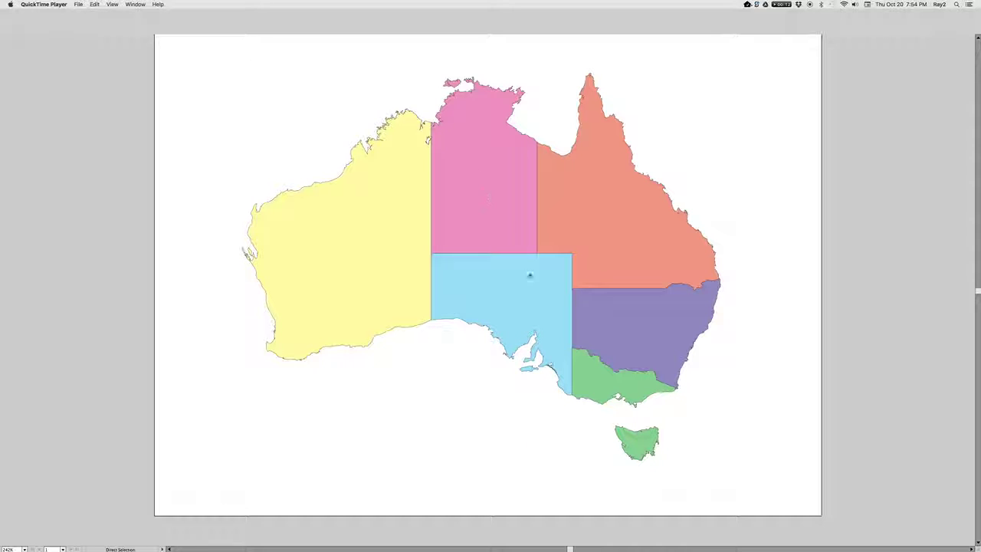
Show the list of layers beside the artboard and expand the Australia layer to its state shapes
{"action": "left_click", "coordinate": [517, 306]}
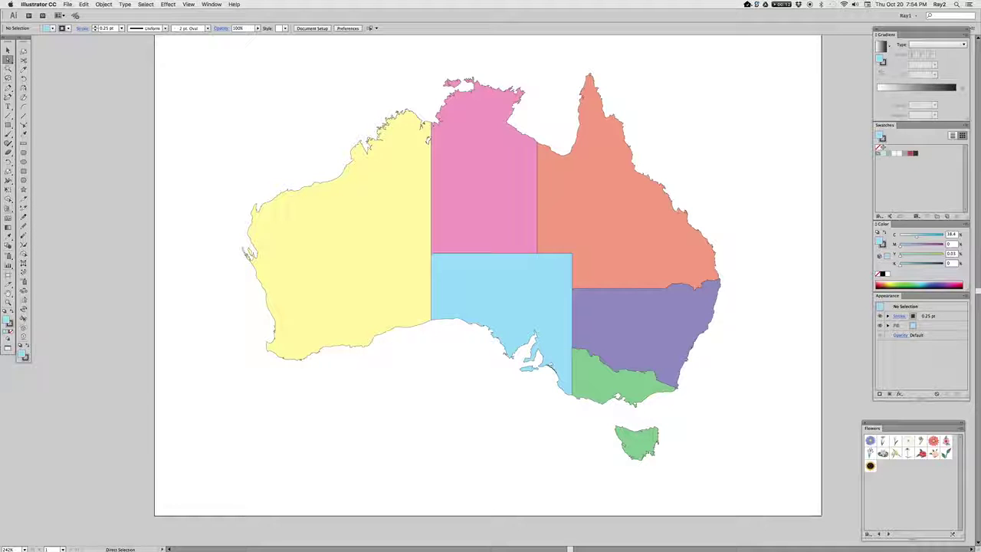
{"action": "key", "text": "F7"}
{"action": "left_click_drag", "start_coordinate": [72, 136], "coordinate": [113, 65]}
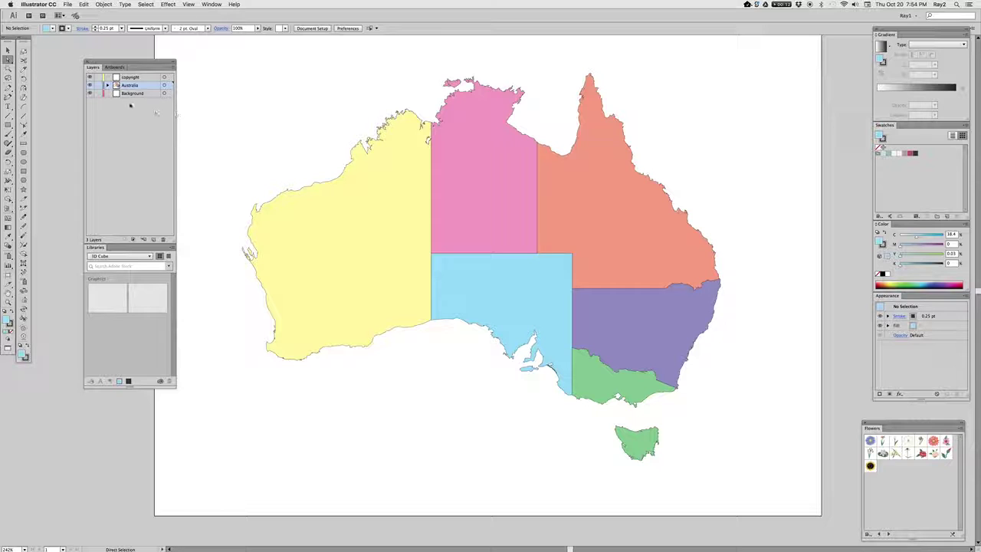
{"action": "left_click", "coordinate": [108, 85]}
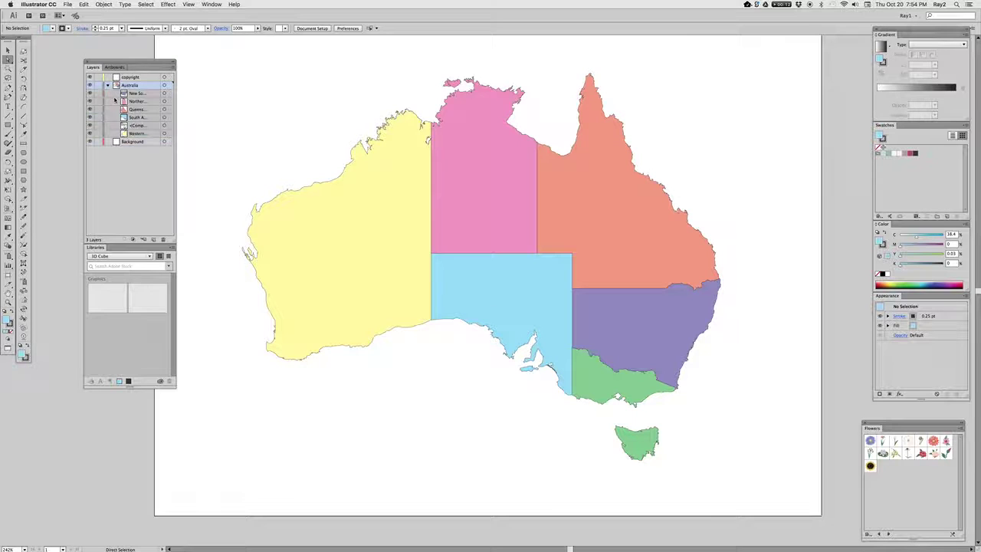
Examine which layer entry belongs to each state shape by selecting the artwork entries of the Australia layer one after another
{"action": "left_click", "coordinate": [166, 93]}
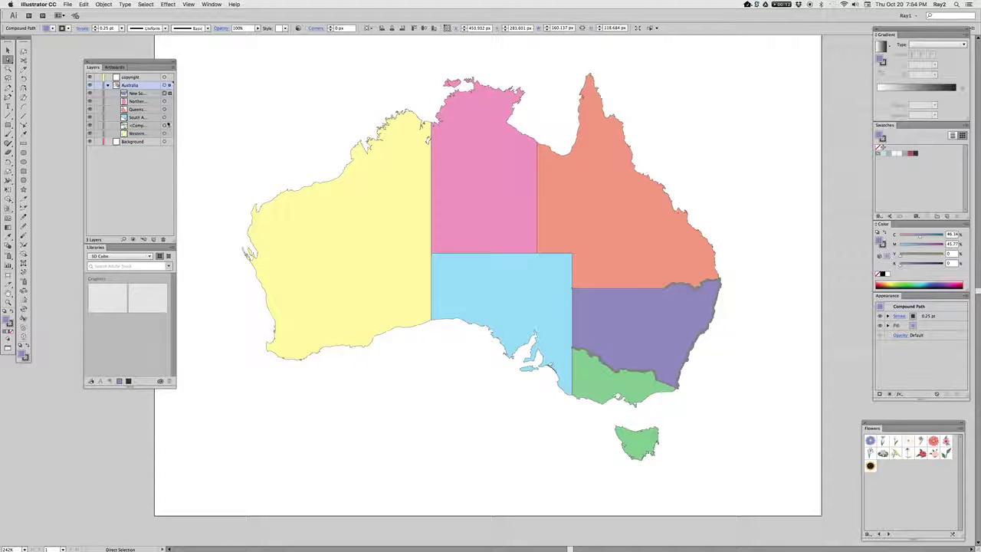
{"action": "left_click", "coordinate": [165, 125]}
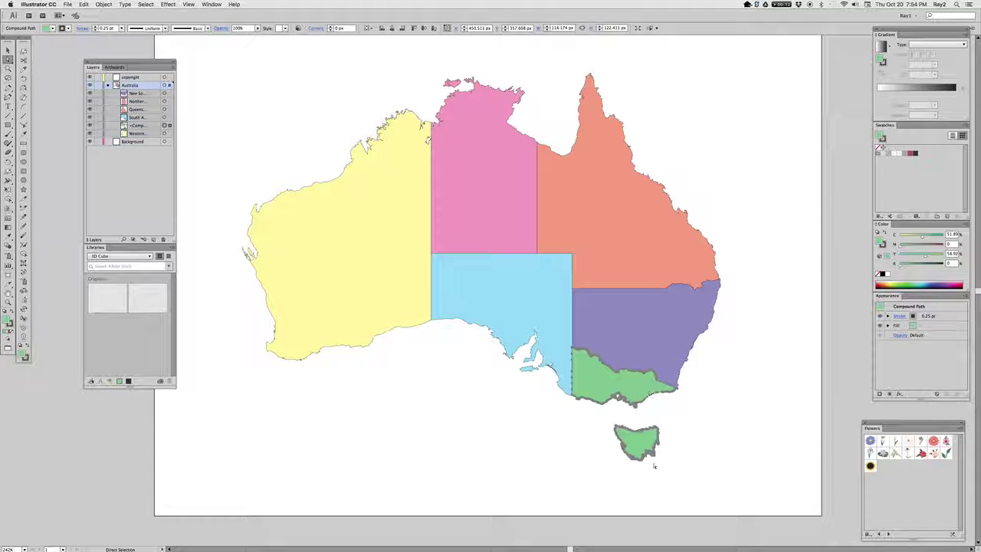
{"action": "left_click", "coordinate": [145, 118]}
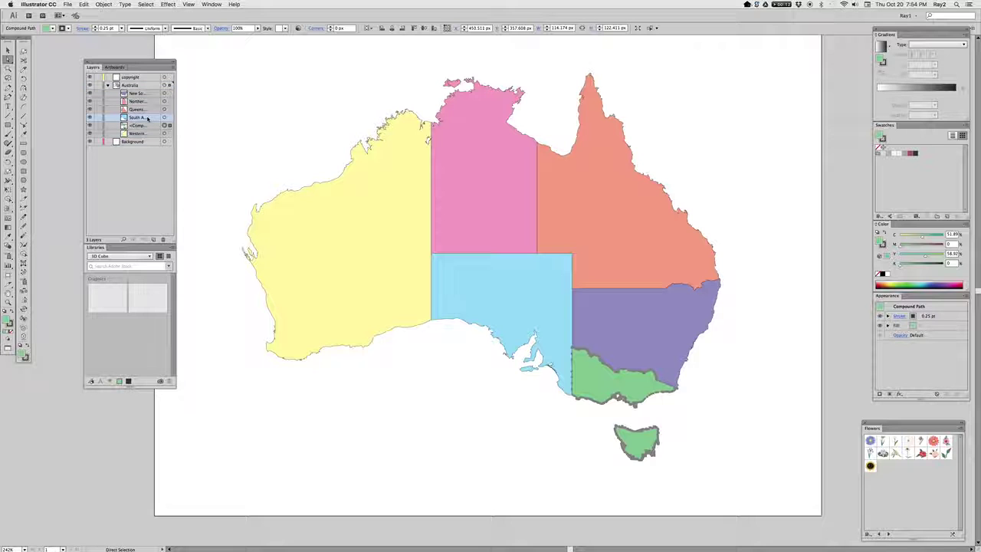
{"action": "left_click", "coordinate": [168, 118]}
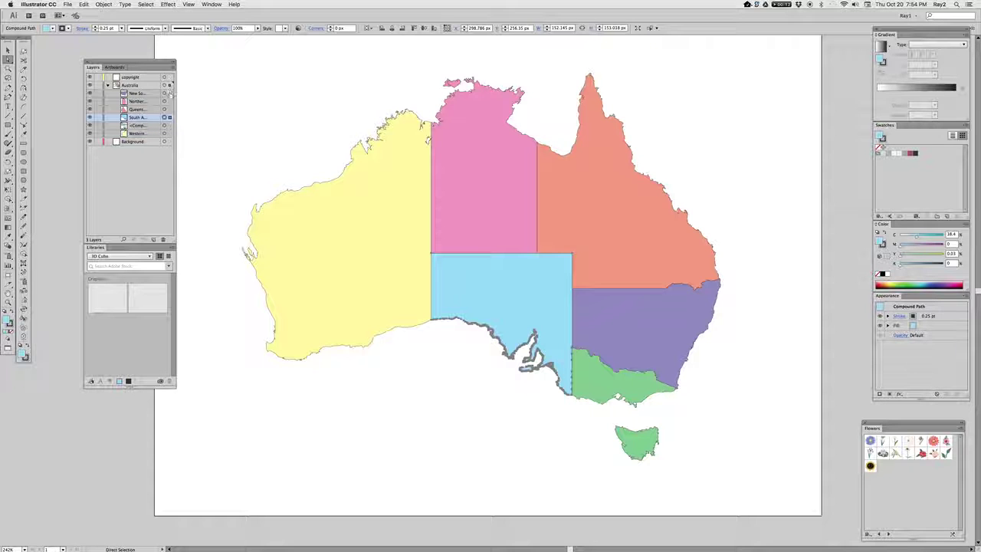
{"action": "left_click", "coordinate": [169, 93]}
{"action": "left_click", "coordinate": [169, 101]}
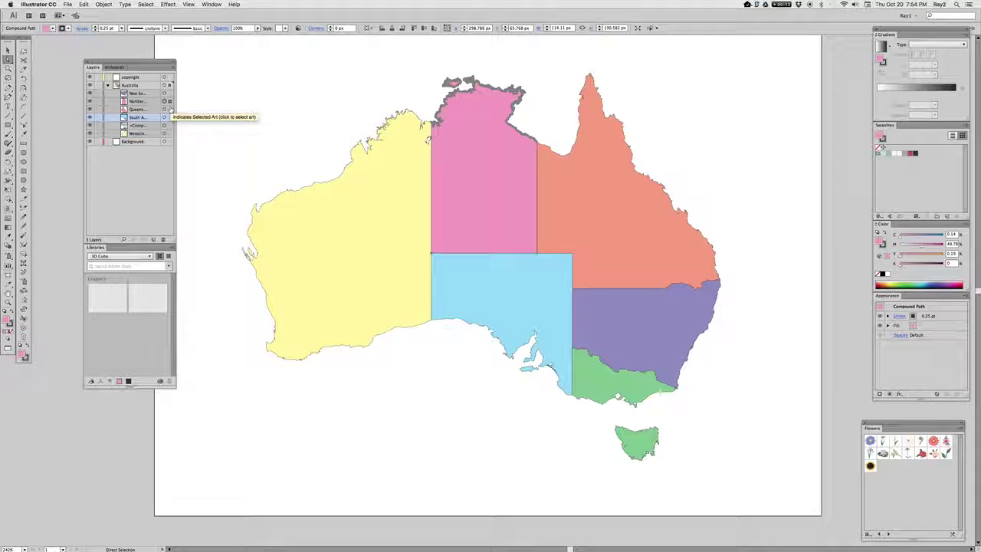
{"action": "left_click", "coordinate": [170, 109]}
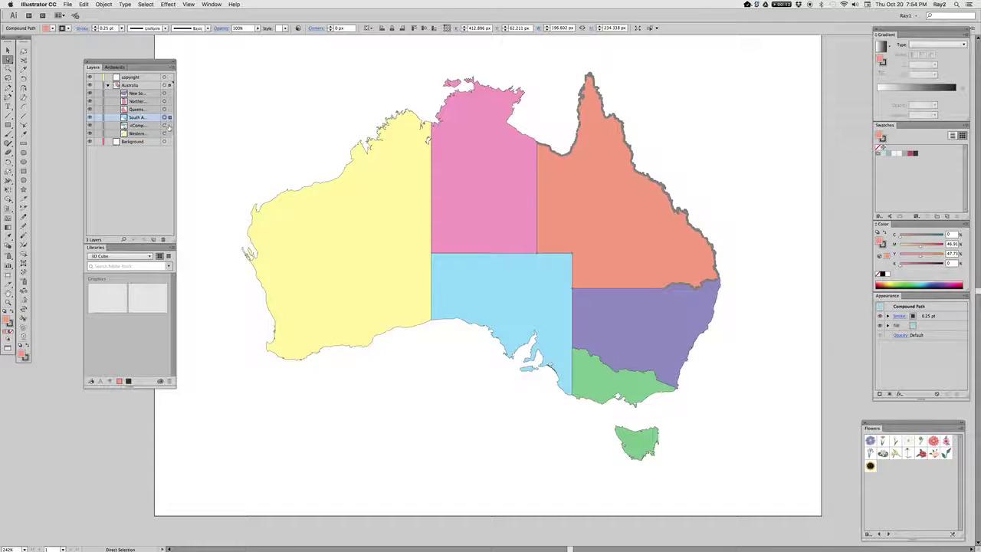
{"action": "left_click", "coordinate": [170, 117]}
{"action": "left_click", "coordinate": [169, 125]}
{"action": "left_click", "coordinate": [169, 134]}
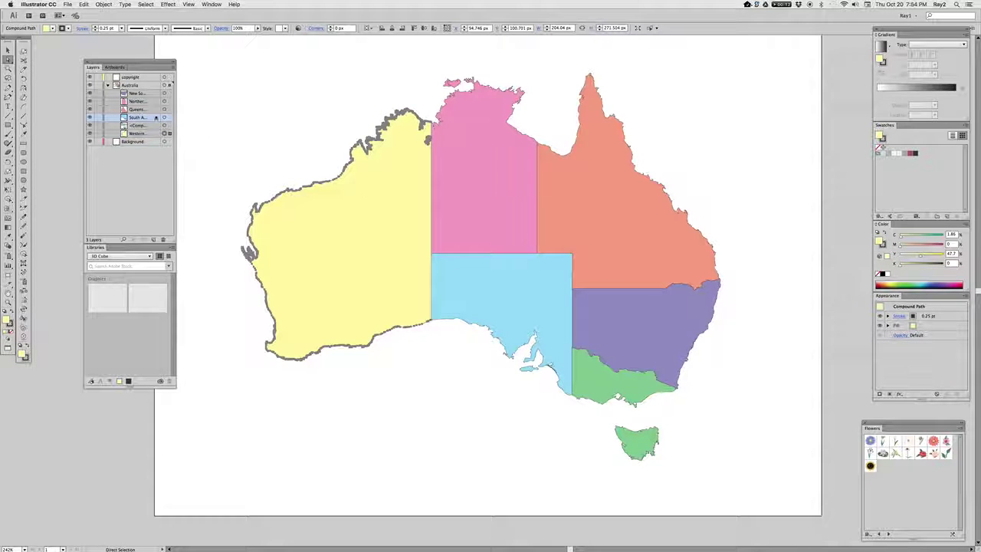
{"action": "left_click_drag", "start_coordinate": [138, 64], "coordinate": [105, 52]}
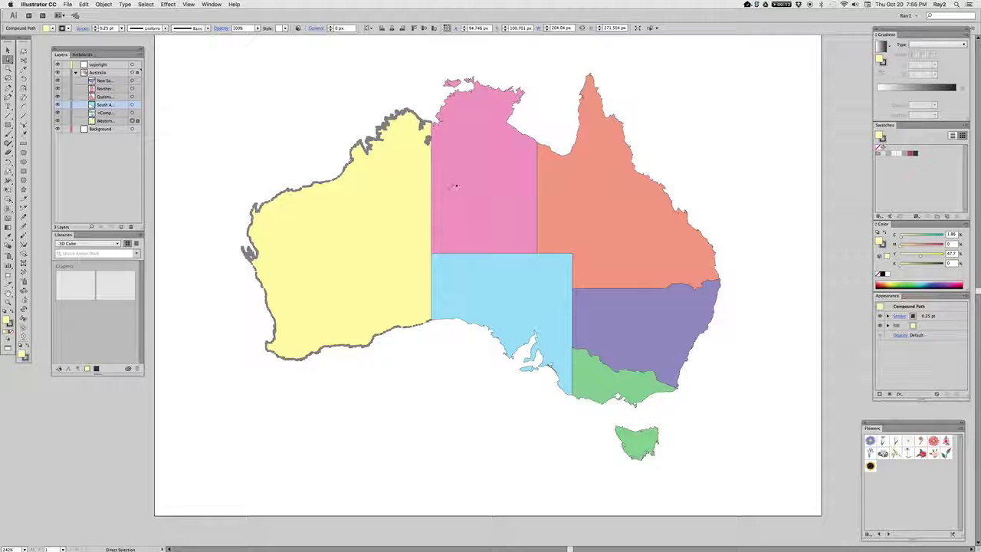
Check how the pink Northern Territory shape and its islands select together on the map, and deselect everything
{"action": "left_click", "coordinate": [446, 61]}
{"action": "left_click_drag", "start_coordinate": [458, 71], "coordinate": [529, 92]}
{"action": "key", "text": "a"}
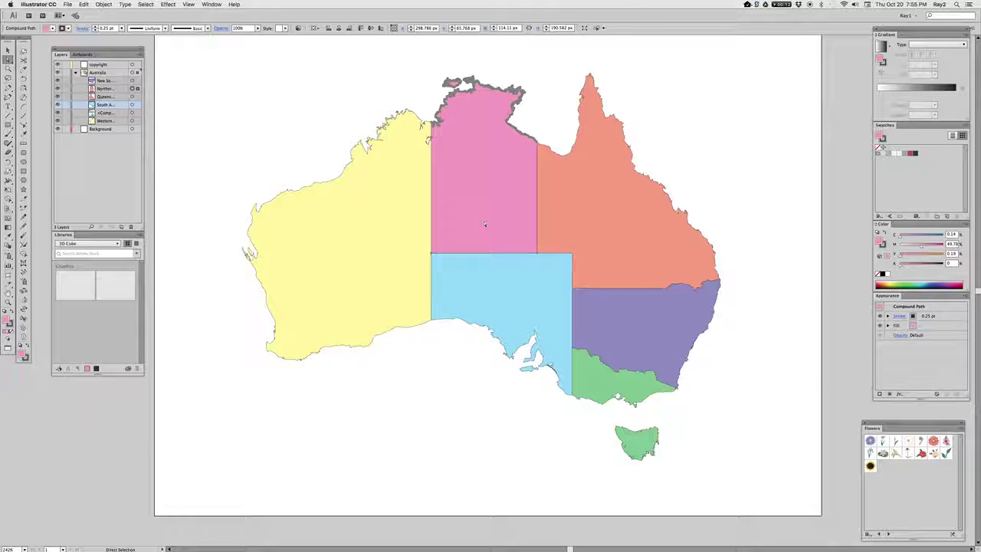
{"action": "left_click", "coordinate": [485, 224]}
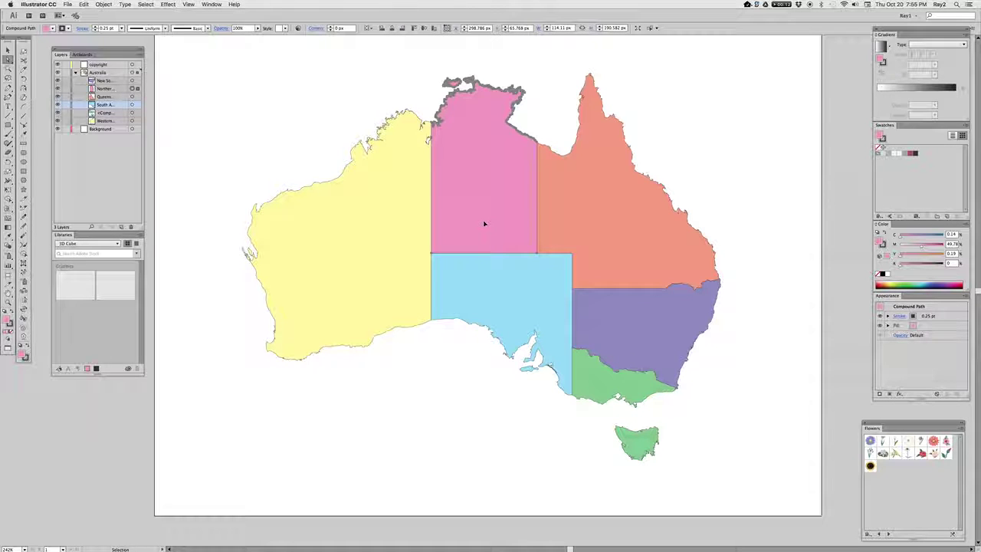
{"action": "key", "text": "v"}
{"action": "left_click", "coordinate": [316, 95]}
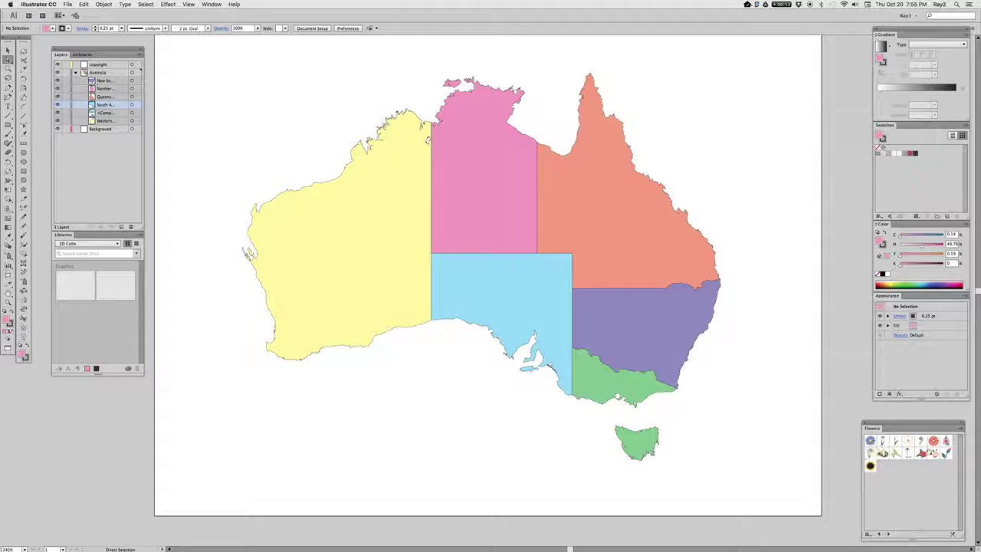
Place the Aster, Gerbera, Hibiscus, Lotus, Red Rose, Rose and Sunflower symbols from the Flowers library in the empty space around eastern Australia
{"action": "left_click_drag", "start_coordinate": [886, 423], "coordinate": [775, 155]}
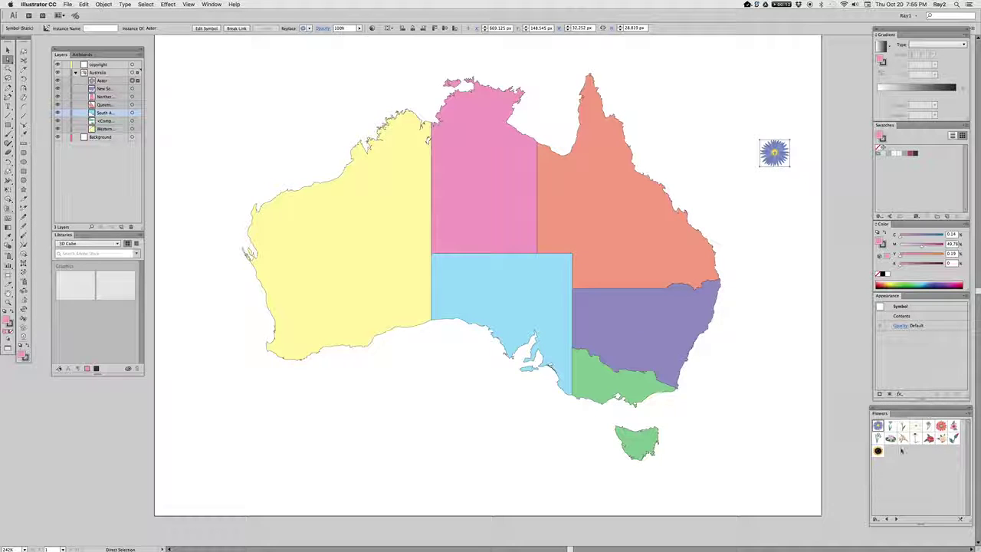
{"action": "left_click_drag", "start_coordinate": [942, 426], "coordinate": [776, 213]}
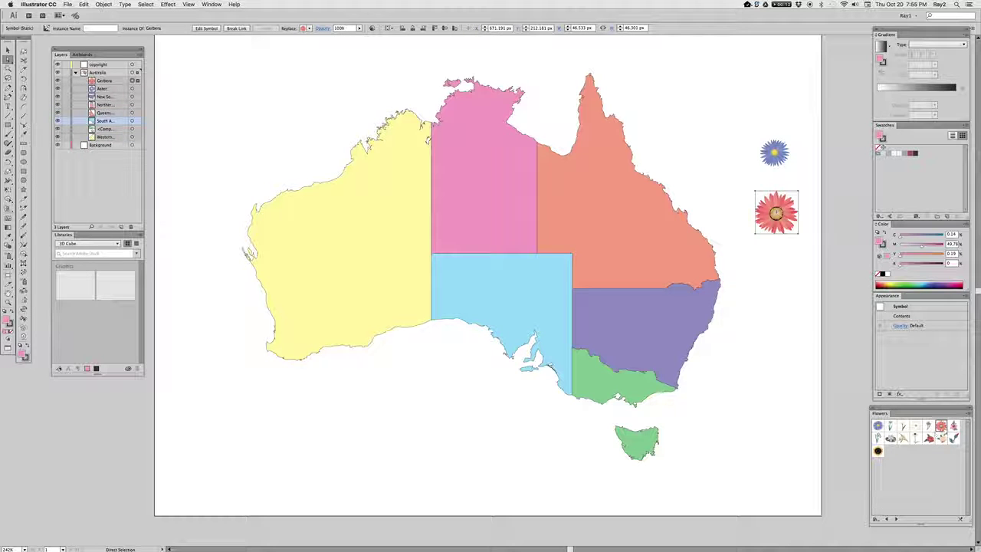
{"action": "left_click_drag", "start_coordinate": [954, 425], "coordinate": [782, 280]}
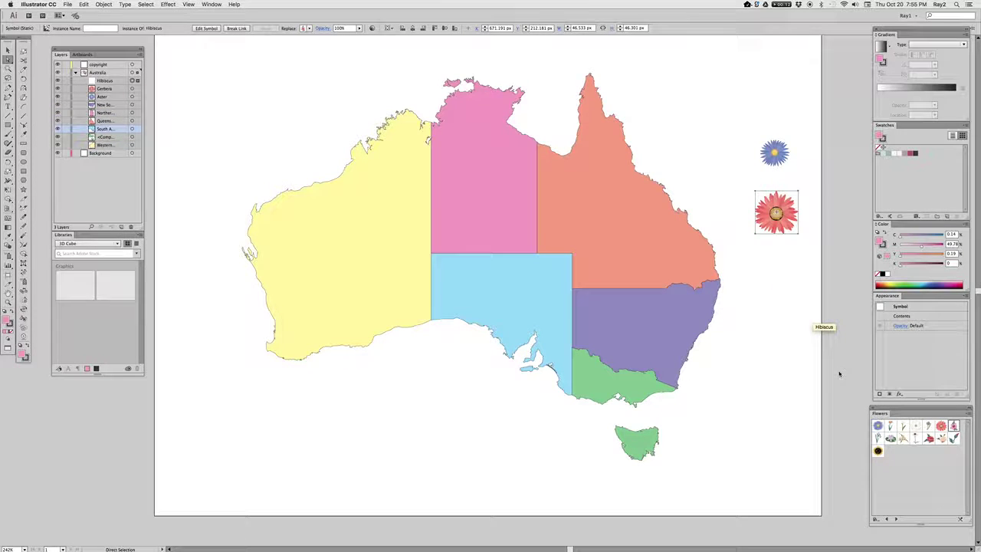
{"action": "left_click_drag", "start_coordinate": [878, 452], "coordinate": [776, 331]}
{"action": "left_click_drag", "start_coordinate": [890, 438], "coordinate": [787, 437]}
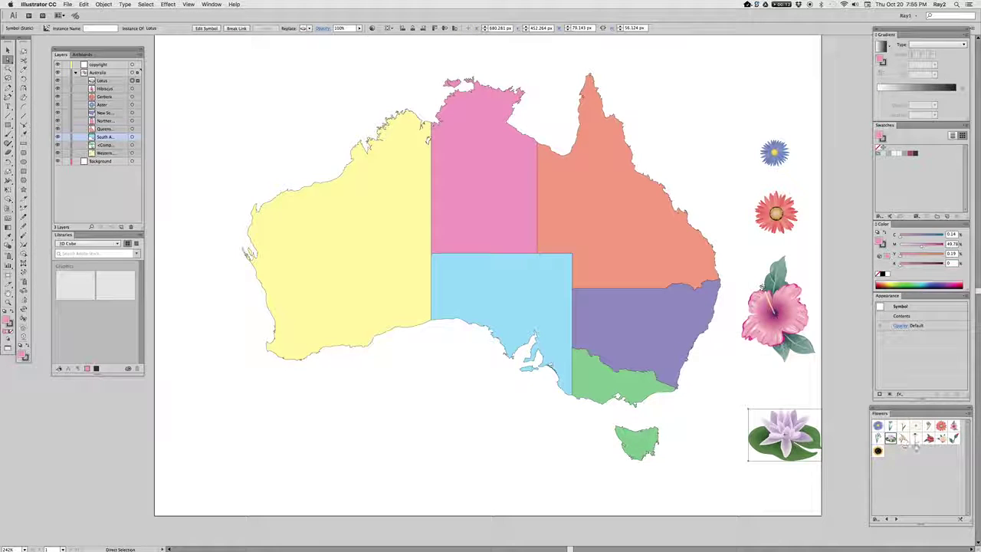
{"action": "left_click_drag", "start_coordinate": [786, 464], "coordinate": [792, 98]}
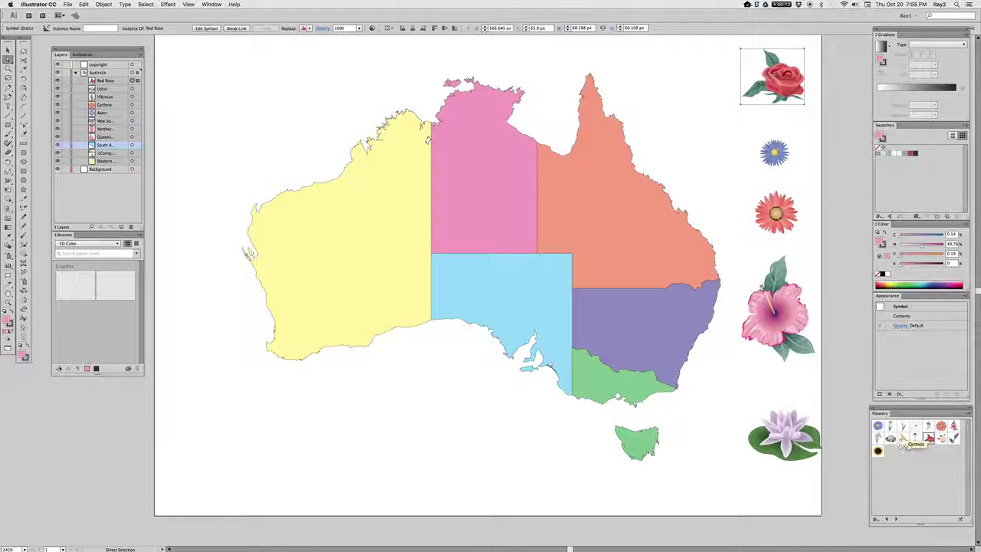
{"action": "left_click_drag", "start_coordinate": [941, 439], "coordinate": [686, 72]}
{"action": "left_click_drag", "start_coordinate": [878, 451], "coordinate": [708, 493]}
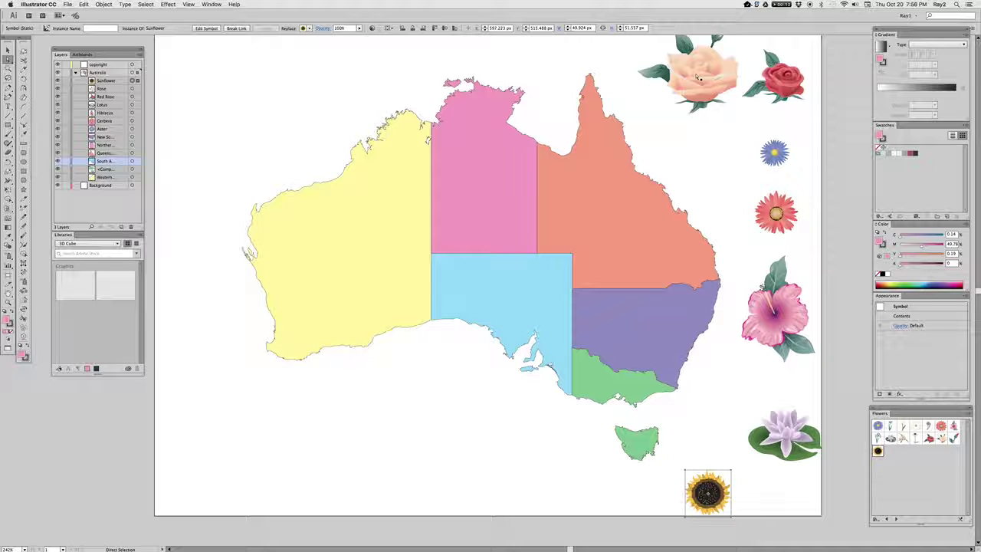
Make pattern swatches from the placed Rose, Red Rose and Aster symbols
{"action": "left_click_drag", "start_coordinate": [692, 86], "coordinate": [909, 179]}
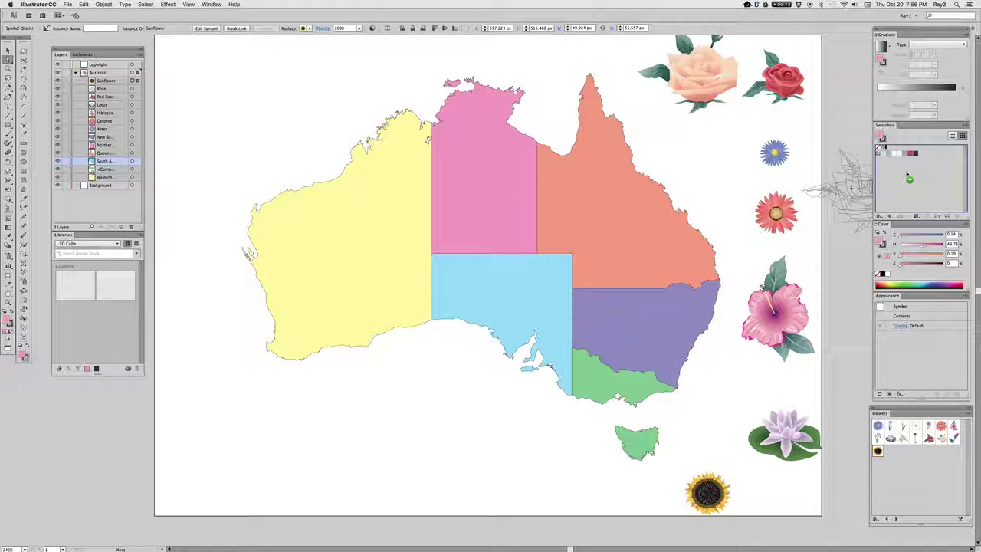
{"action": "left_click_drag", "start_coordinate": [912, 178], "coordinate": [912, 180]}
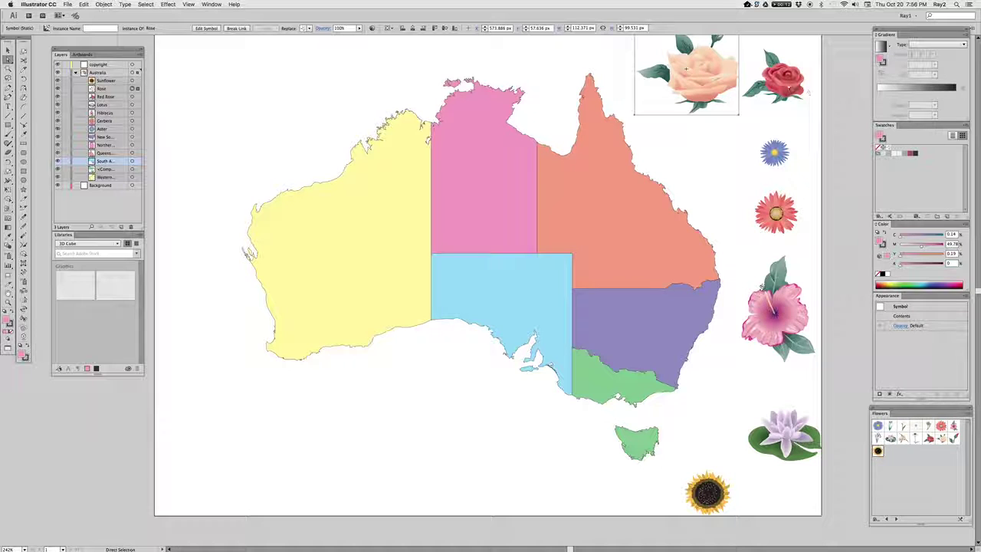
{"action": "left_click_drag", "start_coordinate": [686, 69], "coordinate": [932, 175]}
{"action": "left_click", "coordinate": [774, 77]}
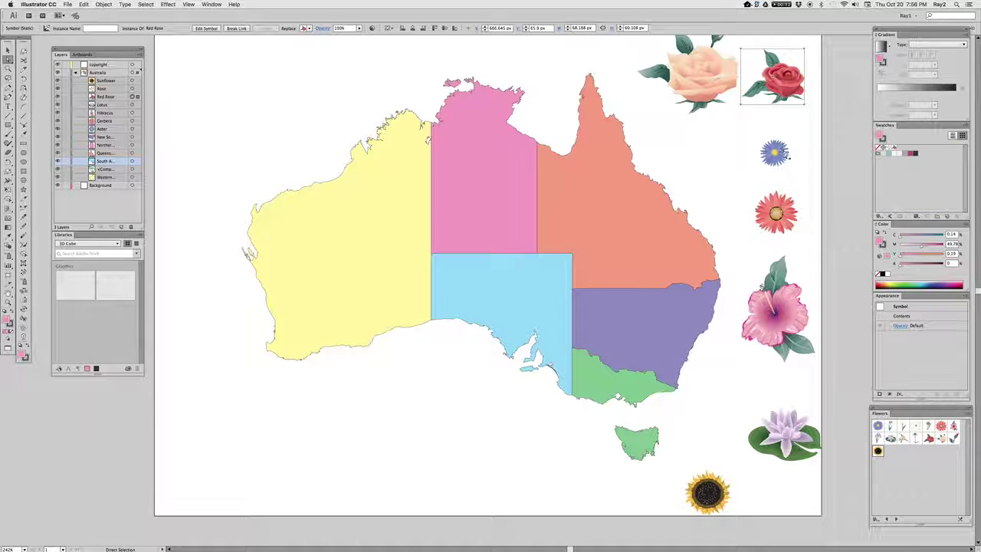
{"action": "left_click_drag", "start_coordinate": [784, 156], "coordinate": [912, 152]}
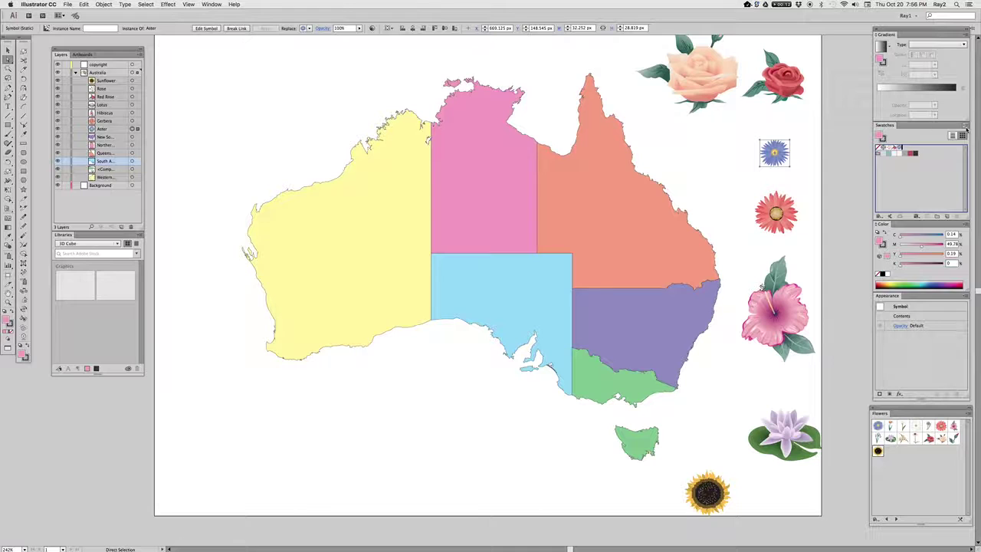
Show the swatches as larger thumbnails and add the Gerbera, Hibiscus, Lotus and Sunflower symbols as pattern swatches
{"action": "left_click", "coordinate": [965, 126]}
{"action": "left_click", "coordinate": [915, 234]}
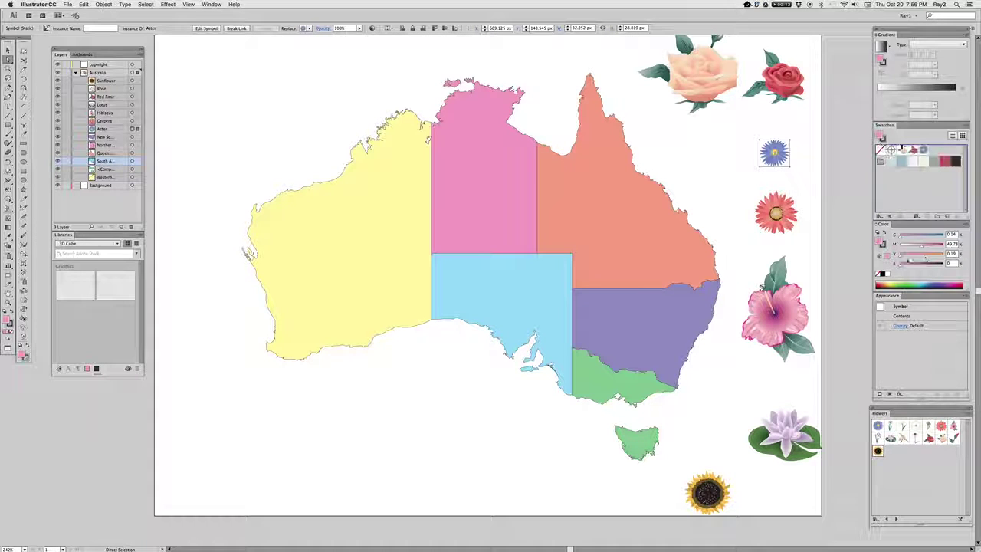
{"action": "left_click_drag", "start_coordinate": [782, 219], "coordinate": [933, 154]}
{"action": "left_click_drag", "start_coordinate": [778, 307], "coordinate": [957, 155]}
{"action": "left_click", "coordinate": [782, 433]}
{"action": "left_click_drag", "start_coordinate": [782, 433], "coordinate": [957, 155]}
{"action": "left_click", "coordinate": [708, 493]}
{"action": "left_click_drag", "start_coordinate": [707, 493], "coordinate": [903, 156]}
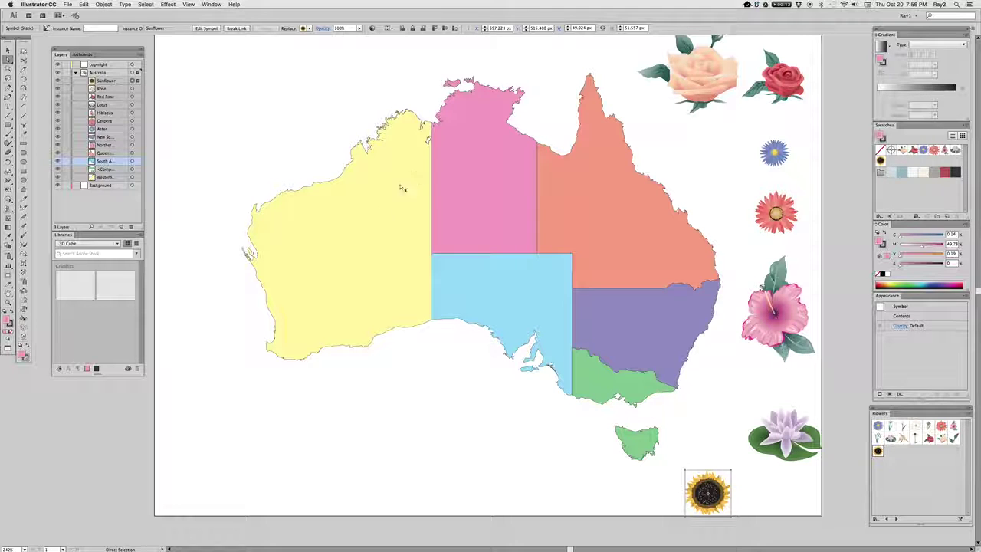
Try the rose pattern swatch as the only fill of the yellow Western Australia shape, and undo it
{"action": "left_click", "coordinate": [355, 285]}
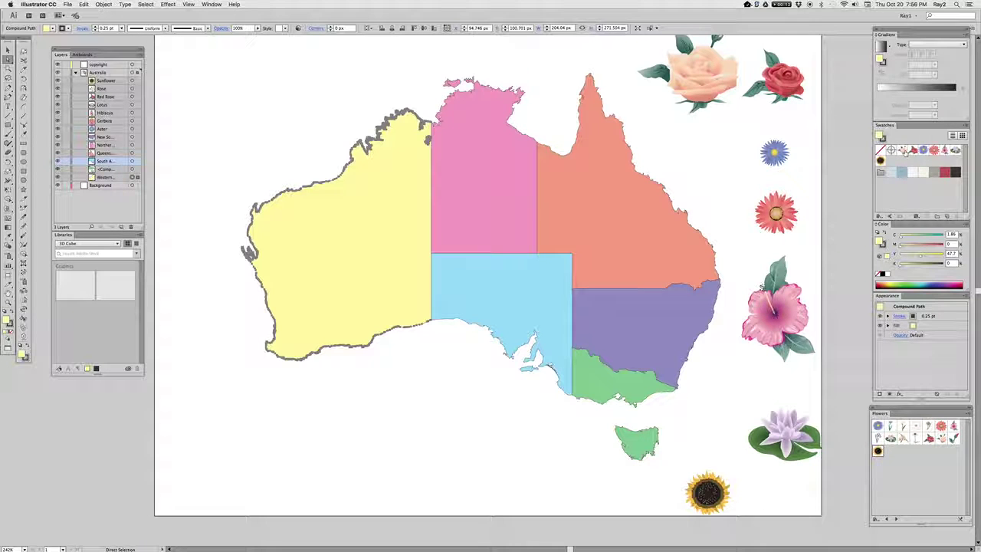
{"action": "left_click", "coordinate": [902, 151]}
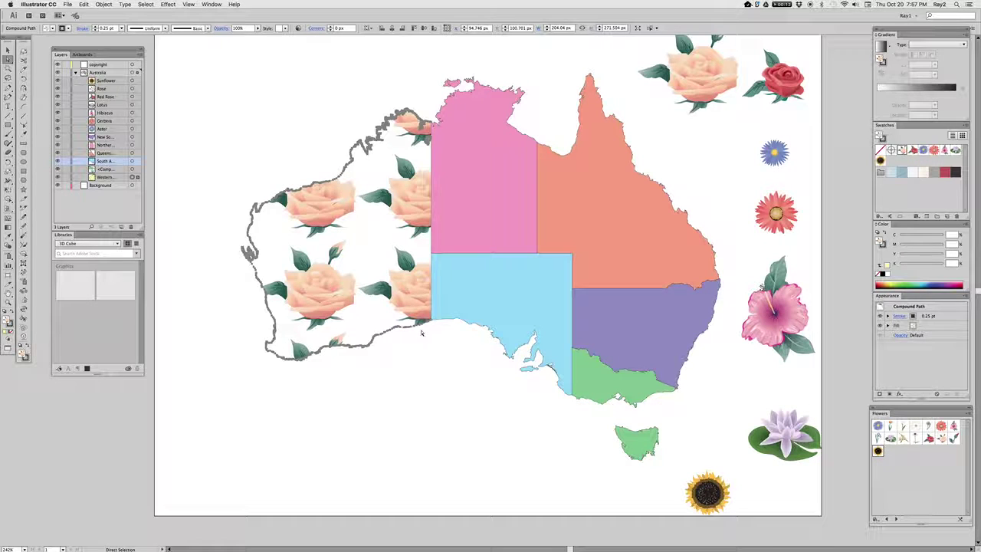
{"action": "key", "text": "super+z"}
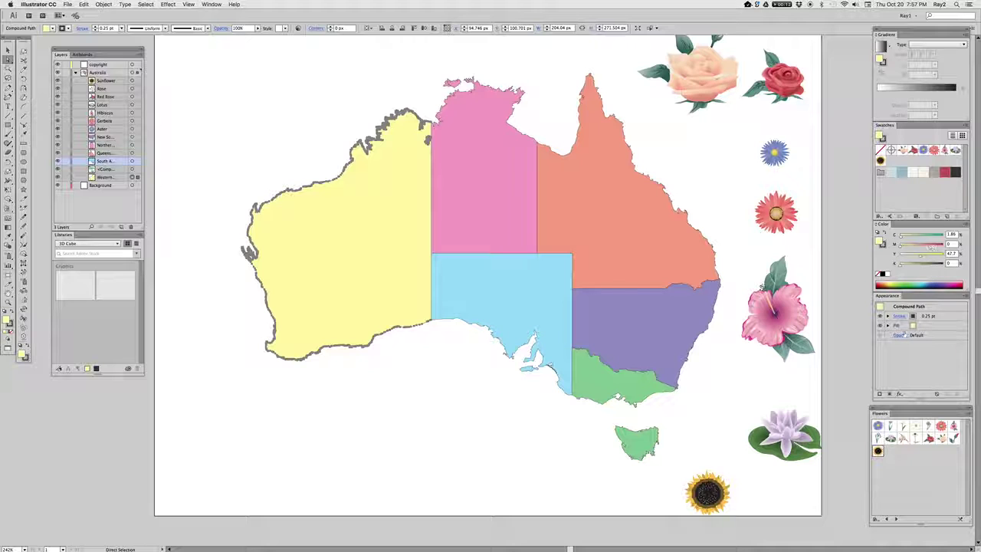
Duplicate the yellow fill of Western Australia and set the upper fill to the rose pattern swatch
{"action": "left_click", "coordinate": [929, 327]}
{"action": "left_click", "coordinate": [947, 394]}
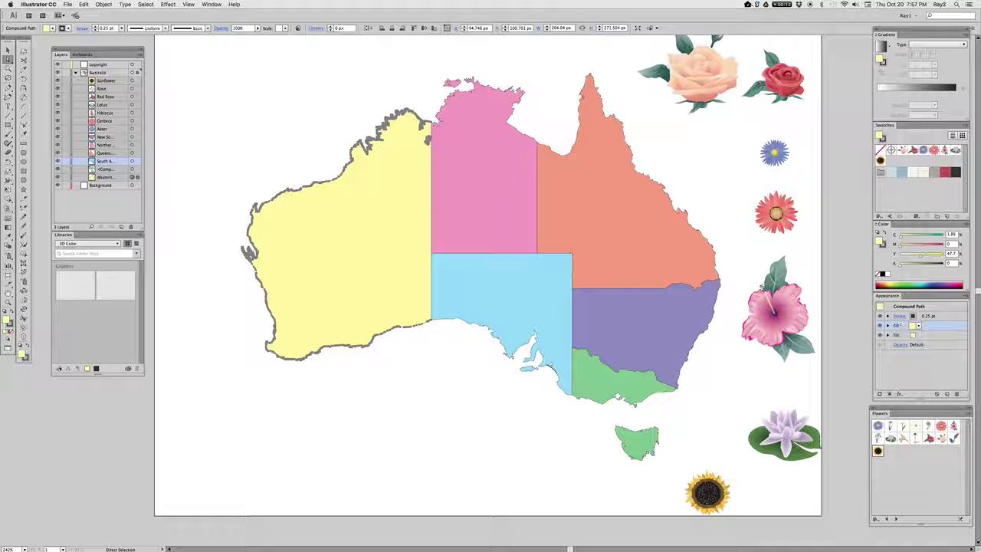
{"action": "left_click", "coordinate": [915, 328]}
{"action": "left_click", "coordinate": [929, 327]}
{"action": "left_click", "coordinate": [916, 326]}
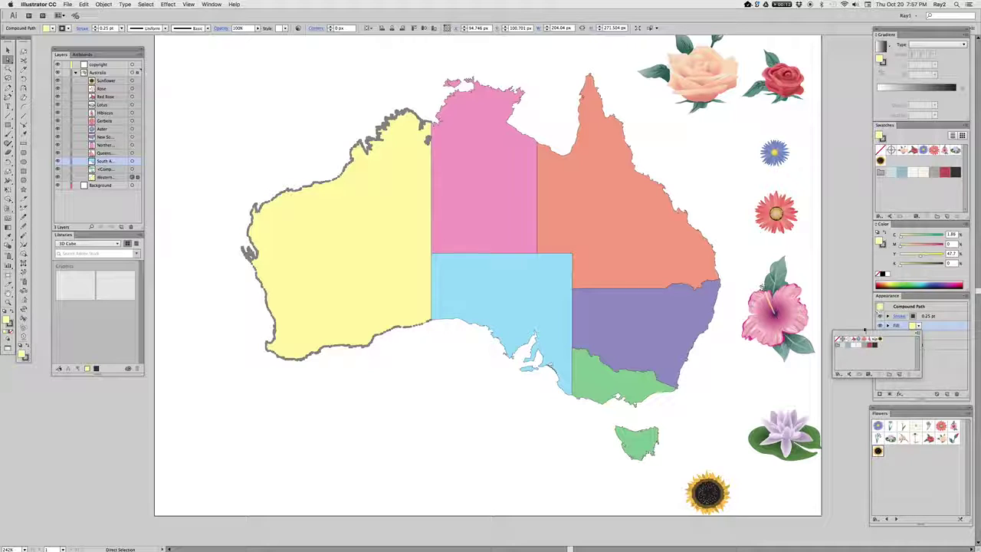
{"action": "left_click", "coordinate": [848, 339]}
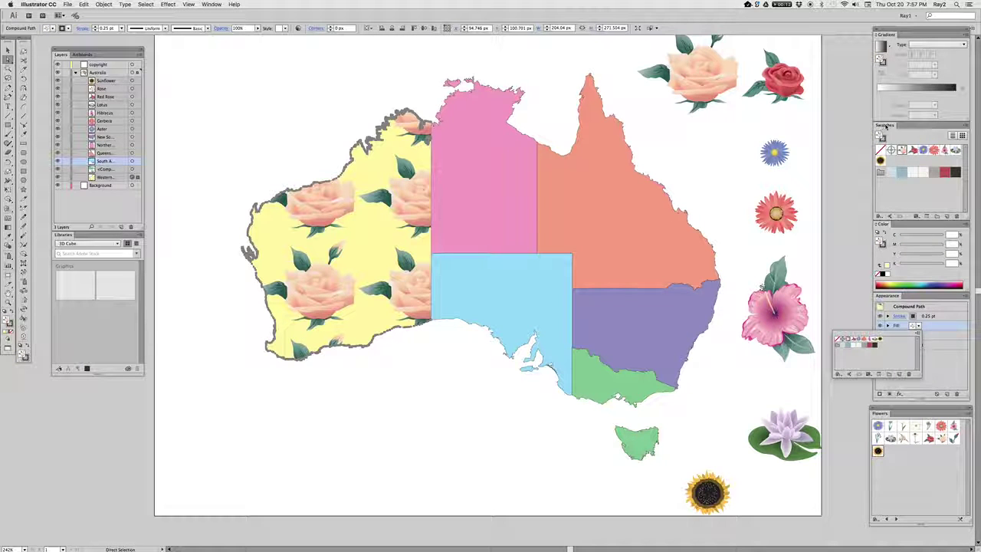
{"action": "left_click", "coordinate": [940, 337]}
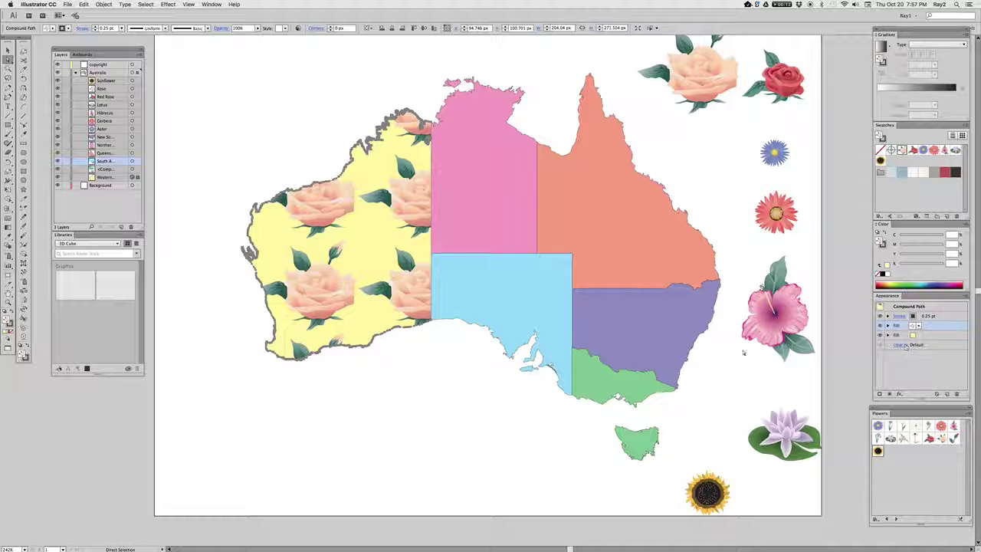
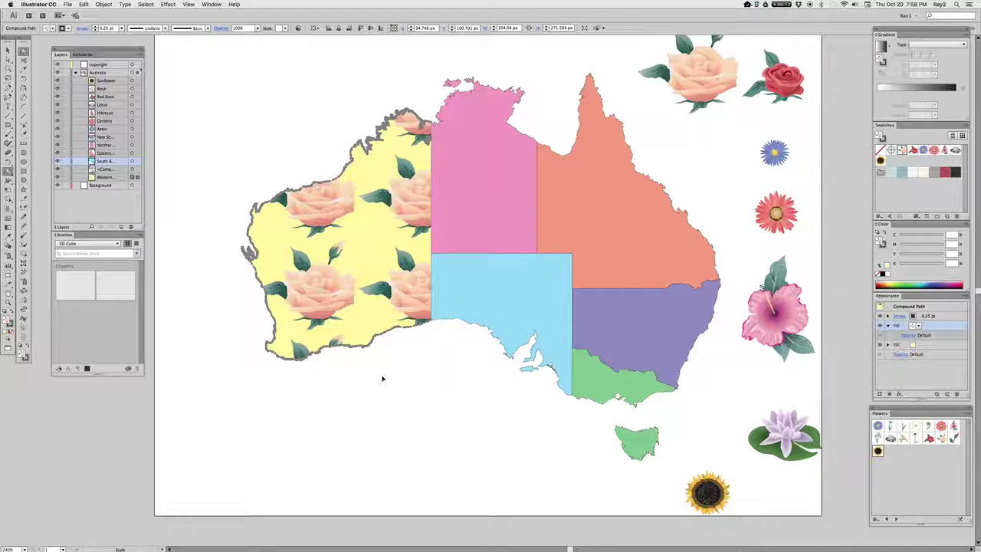
Scale up only the rose pattern inside Western Australia until a single large rose covers most of the shape's lower part
{"action": "left_click_drag", "start_coordinate": [383, 377], "coordinate": [471, 465]}
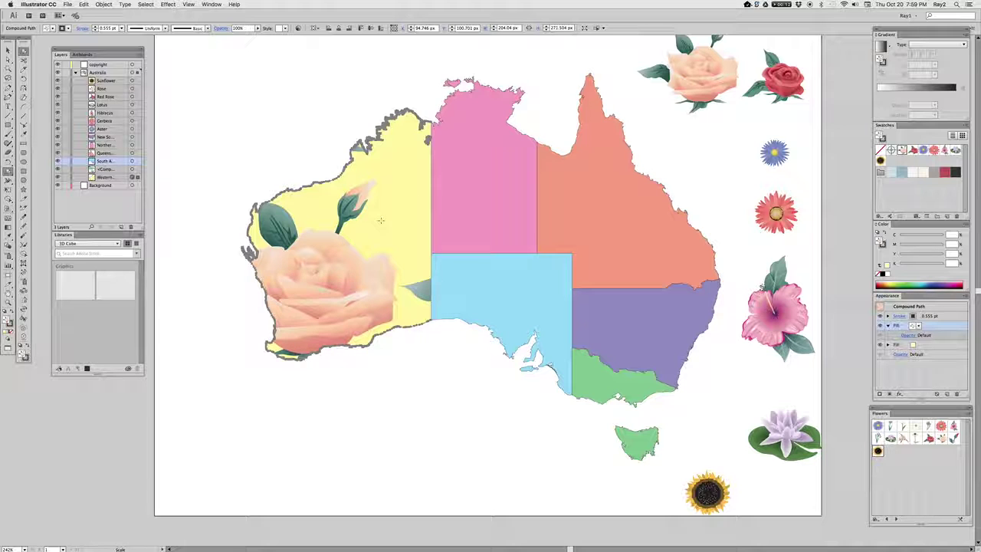
Shift only the rose pattern inside Western Australia until the large rose sits near the shape's middle with the bud above it
{"action": "left_click", "coordinate": [9, 163]}
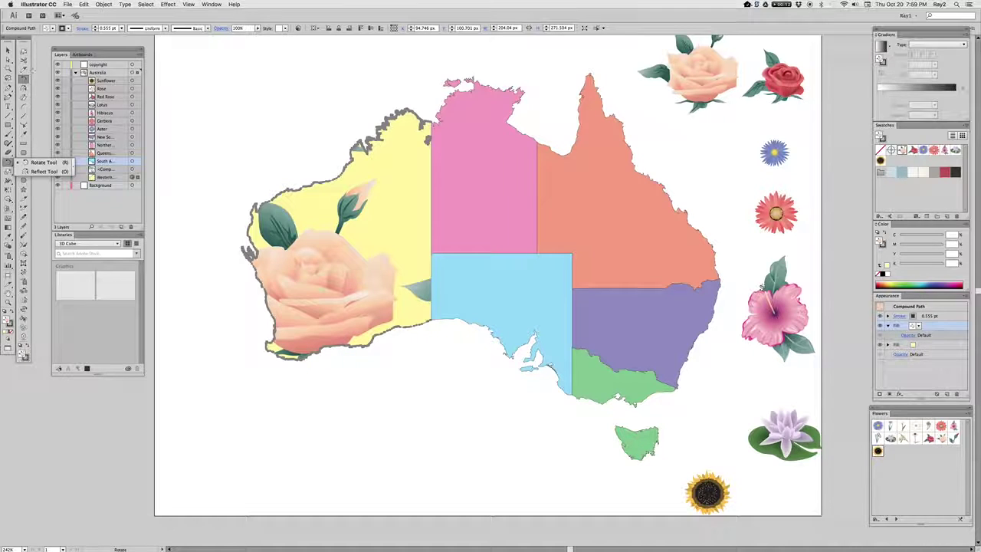
{"action": "left_click", "coordinate": [8, 59]}
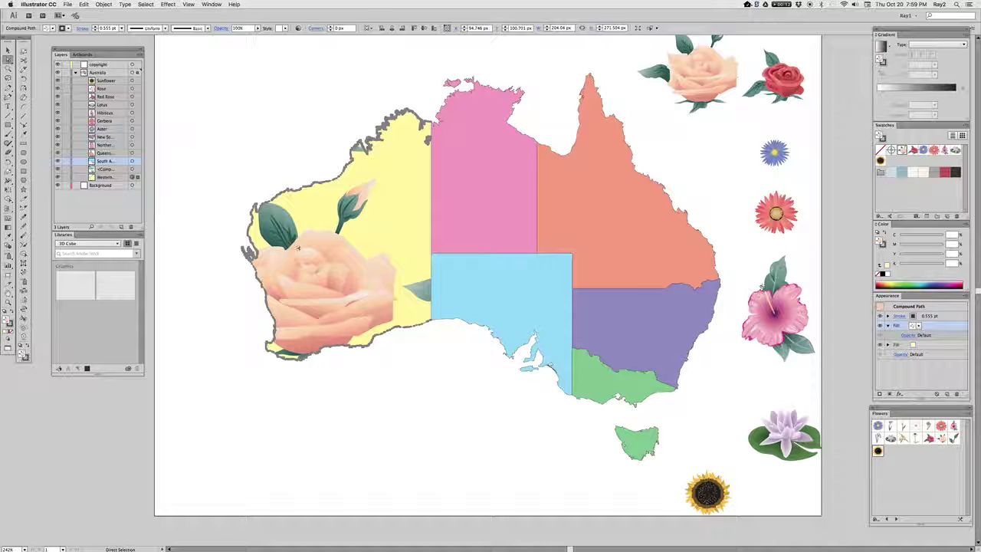
{"action": "left_click_drag", "start_coordinate": [327, 273], "coordinate": [376, 243]}
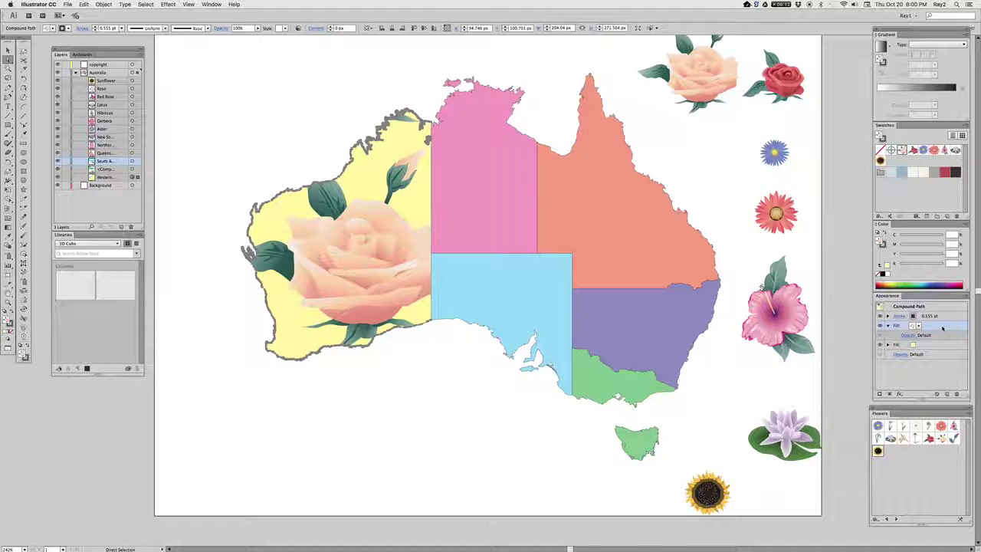
{"action": "left_click", "coordinate": [8, 60]}
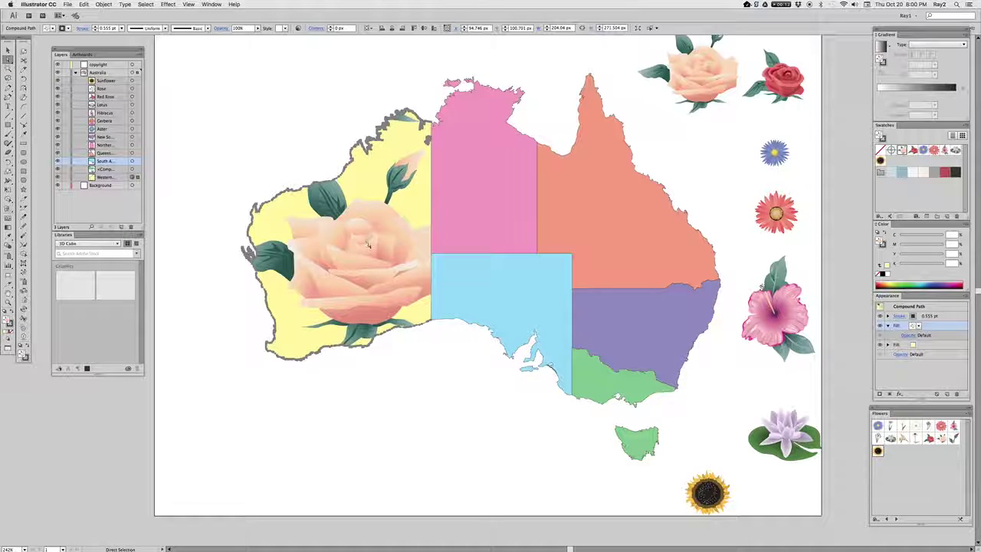
{"action": "left_click_drag", "start_coordinate": [369, 245], "coordinate": [358, 229]}
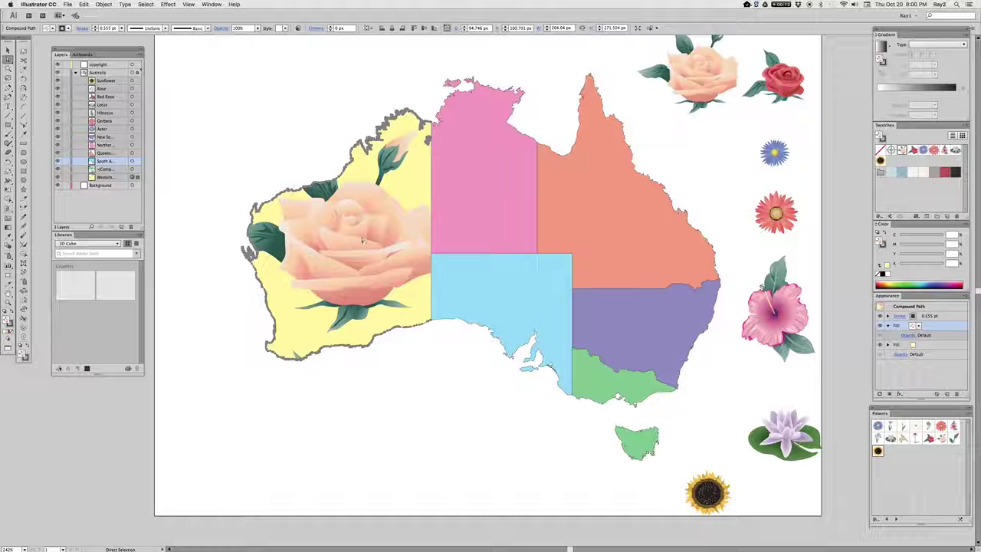
{"action": "left_click_drag", "start_coordinate": [363, 242], "coordinate": [368, 246]}
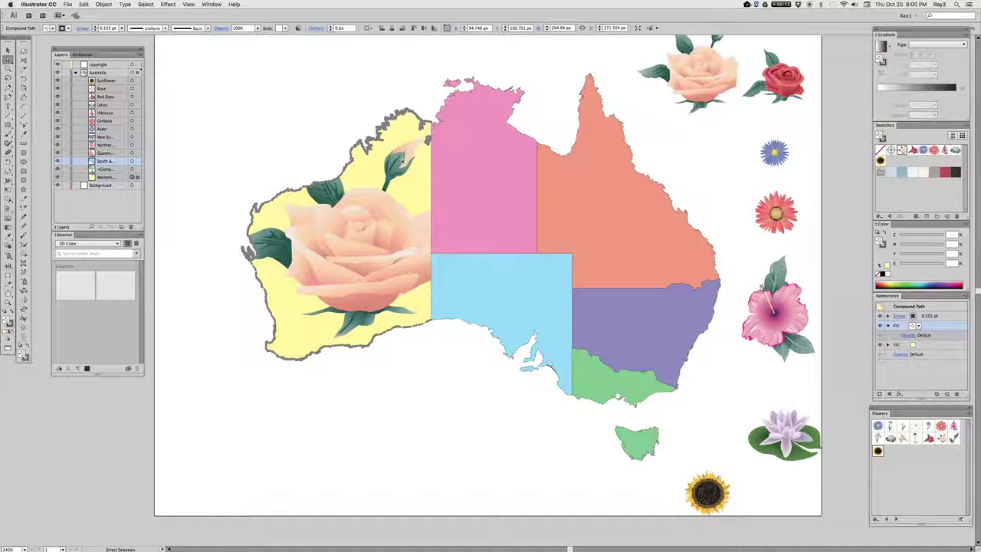
{"action": "left_click_drag", "start_coordinate": [398, 161], "coordinate": [366, 234]}
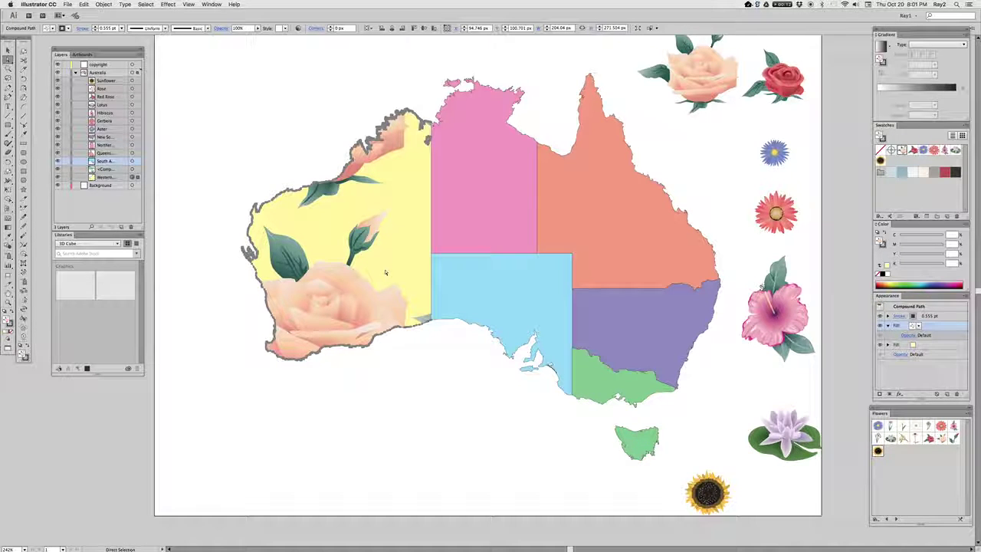
{"action": "key", "text": "super+z"}
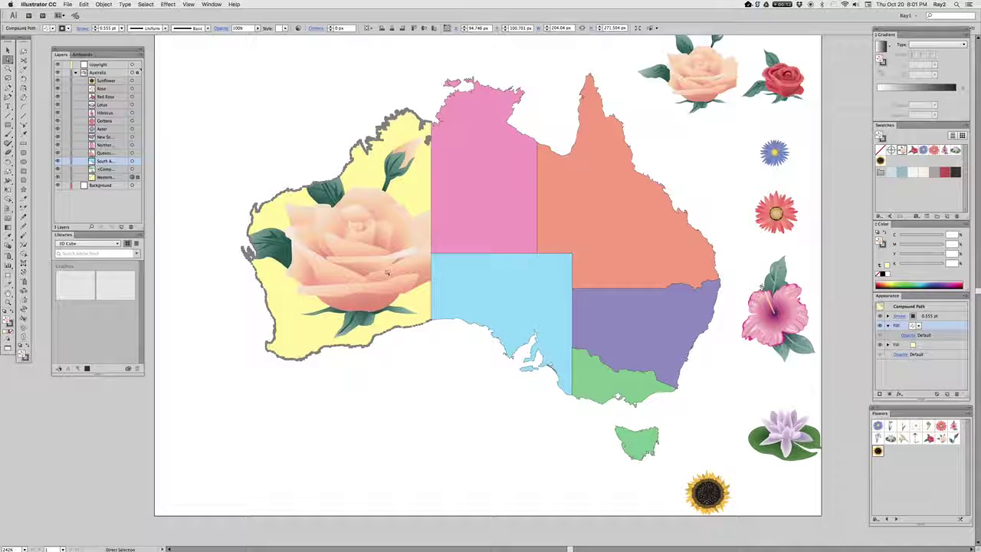
Duplicate the pink fill of the Northern Territory and set the upper fill to the red rose pattern swatch, New Pattern Swatch 2
{"action": "left_click", "coordinate": [485, 169]}
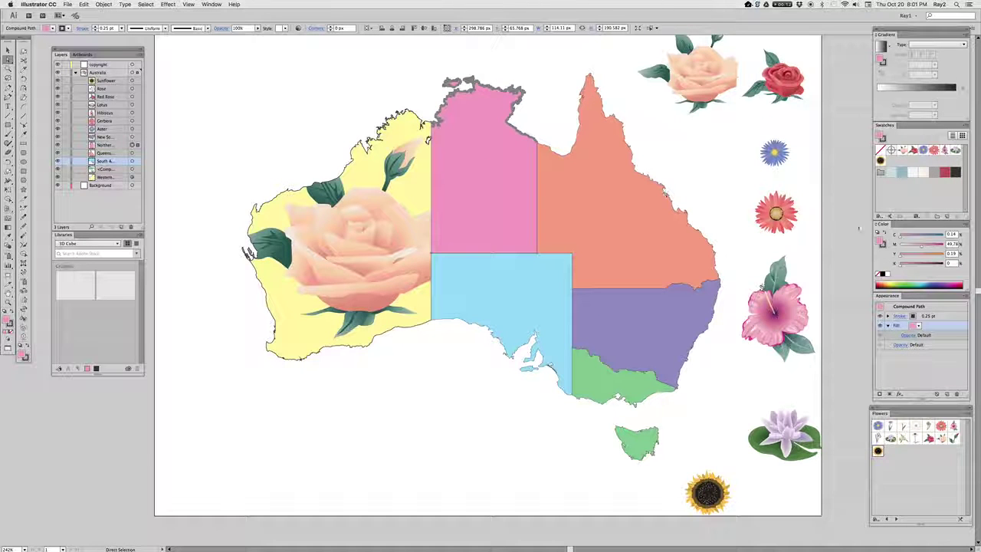
{"action": "left_click", "coordinate": [947, 394]}
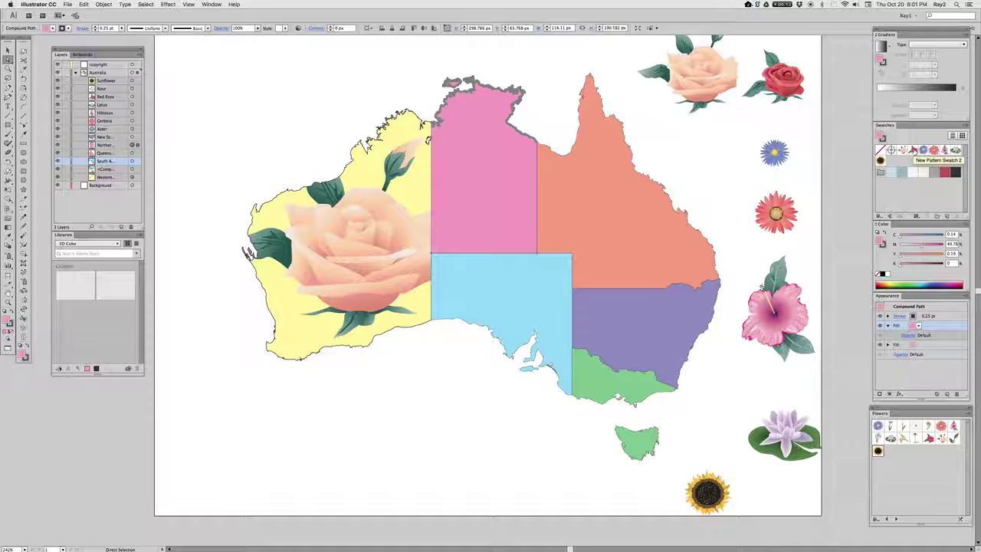
{"action": "left_click", "coordinate": [913, 150]}
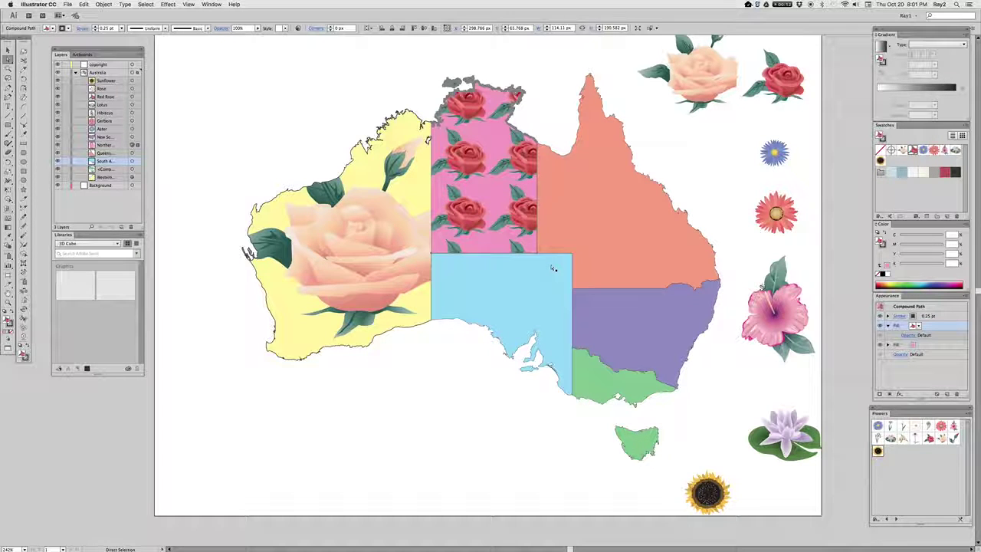
{"action": "mouse_move", "coordinate": [553, 269]}
{"action": "left_mouse_down"}
{"action": "mouse_move", "coordinate": [569, 283]}
{"action": "mouse_move", "coordinate": [554, 268]}
{"action": "left_mouse_up"}
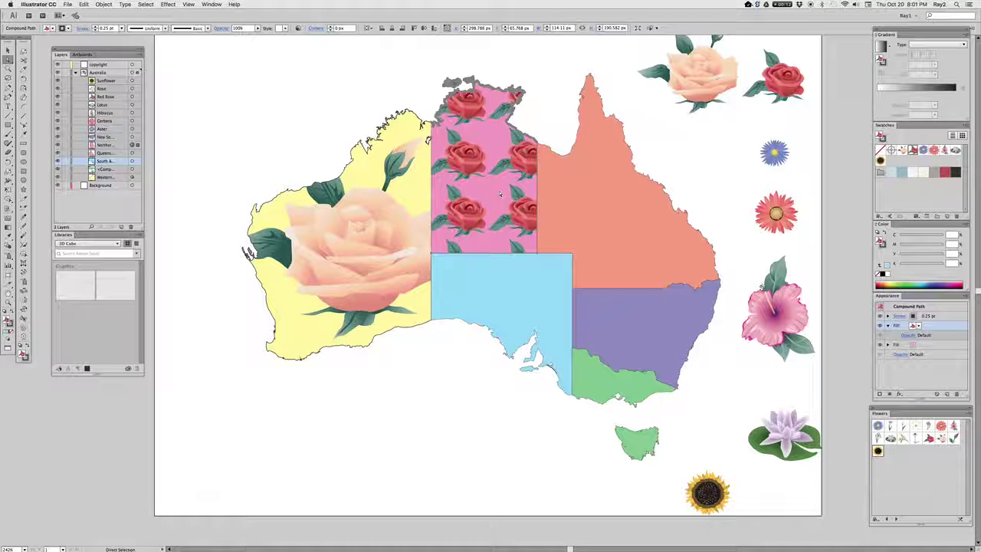
Enlarge only the red rose pattern inside the Northern Territory to about 178%, keeping the shape's own size
{"action": "key", "text": "s"}
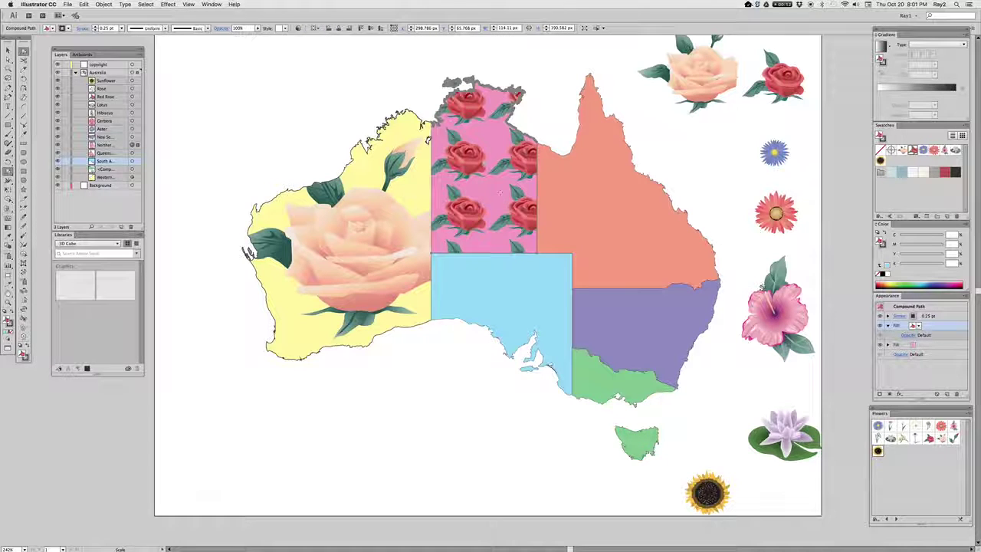
{"action": "left_click_drag", "start_coordinate": [558, 272], "coordinate": [636, 321]}
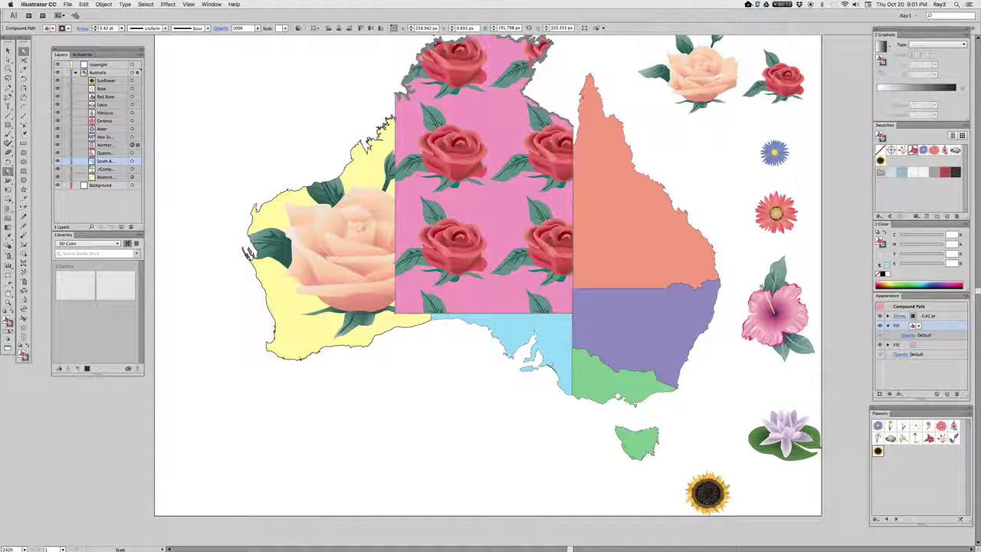
{"action": "key", "text": "super+z"}
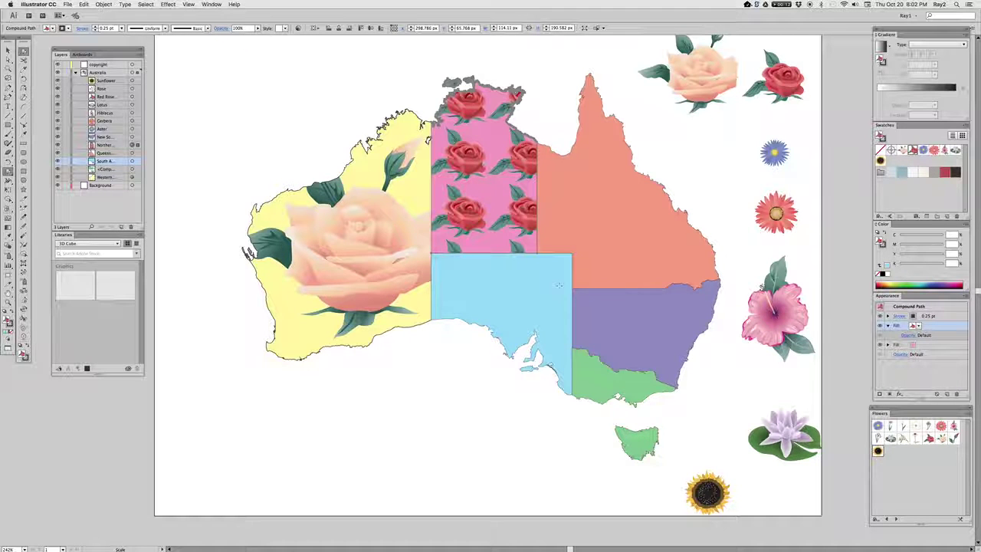
{"action": "mouse_move", "coordinate": [559, 285]}
{"action": "left_mouse_down"}
{"action": "mouse_move", "coordinate": [611, 329]}
{"action": "mouse_move", "coordinate": [625, 361]}
{"action": "left_mouse_up"}
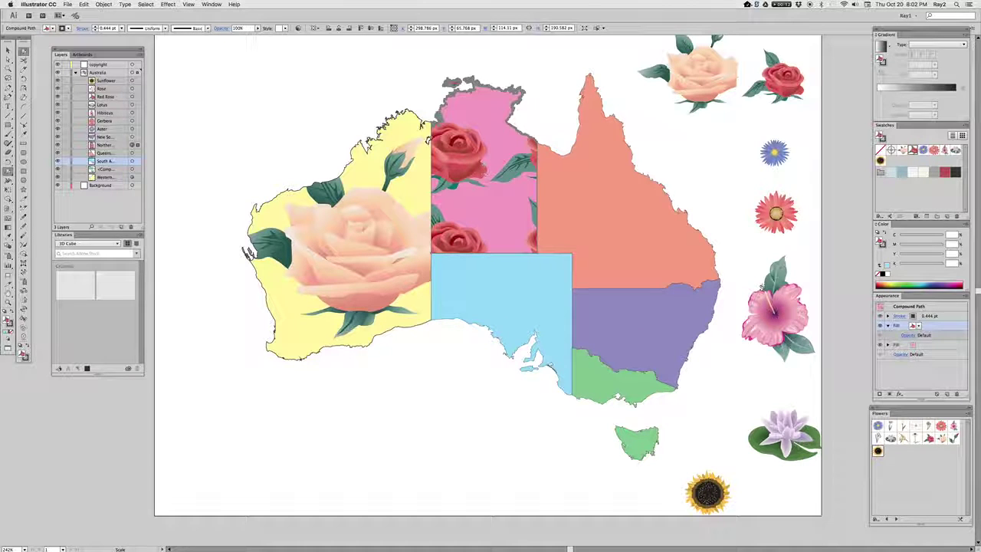
Preview a further uniform scaling of 225% for the red rose pattern without transforming the Northern Territory shape
{"action": "key", "text": "Return"}
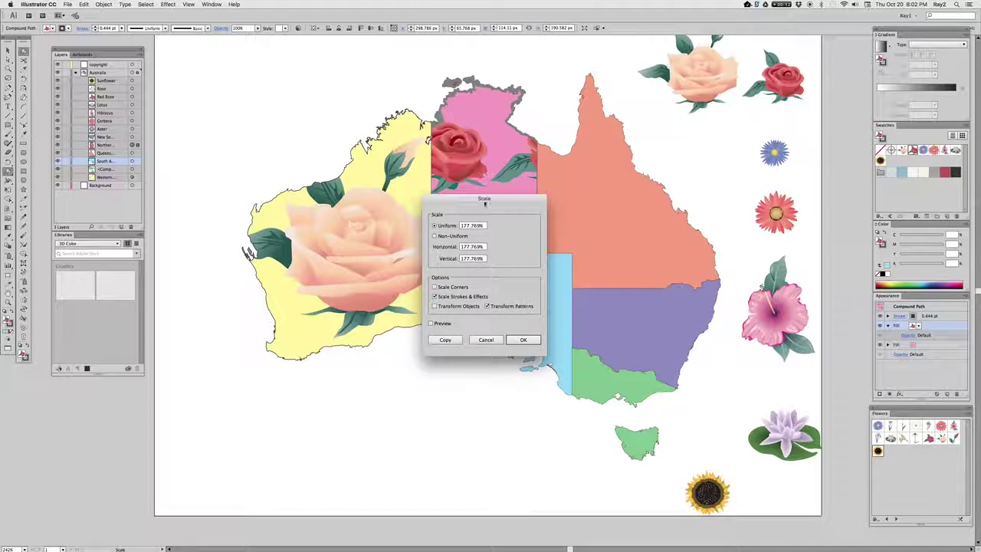
{"action": "left_click_drag", "start_coordinate": [484, 203], "coordinate": [611, 224]}
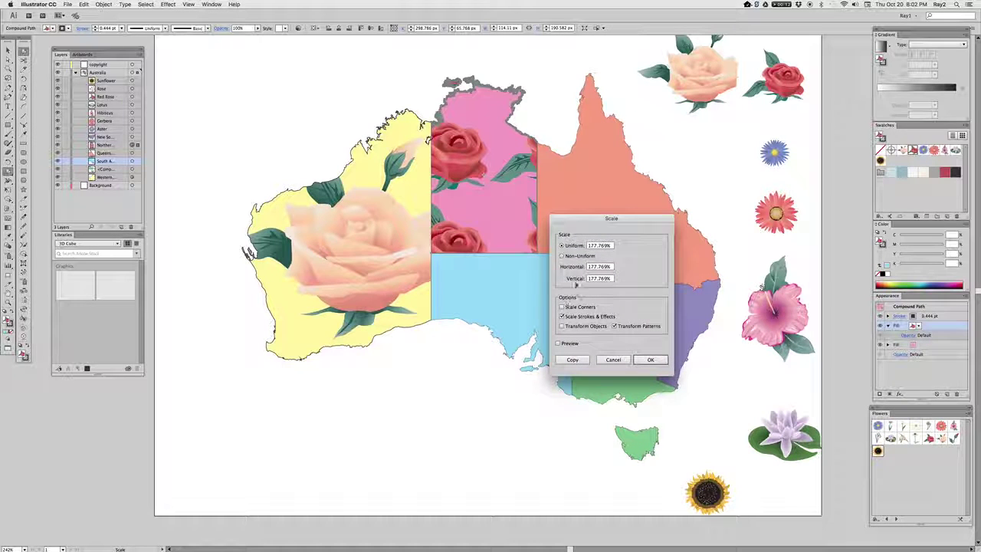
{"action": "double_click", "coordinate": [594, 245]}
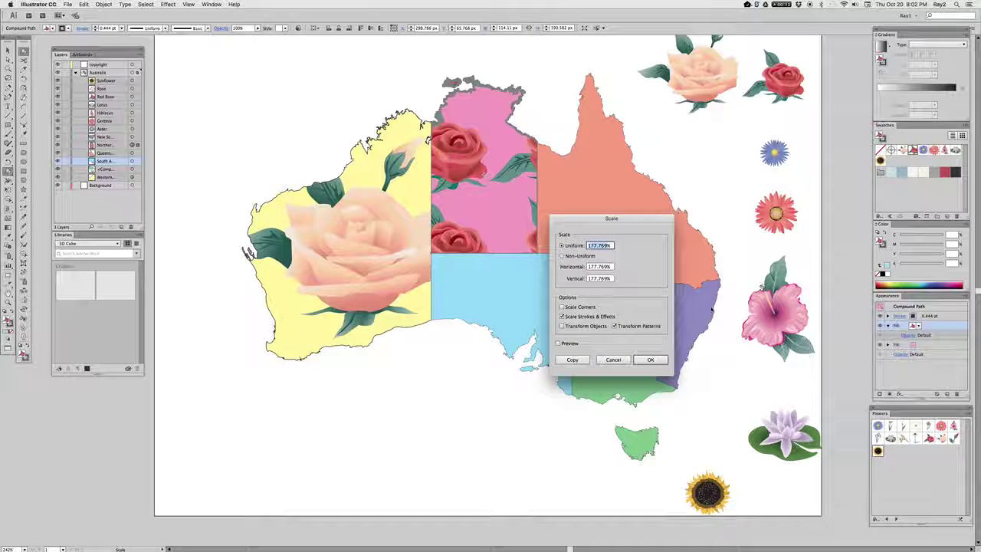
{"action": "type", "text": "20"}
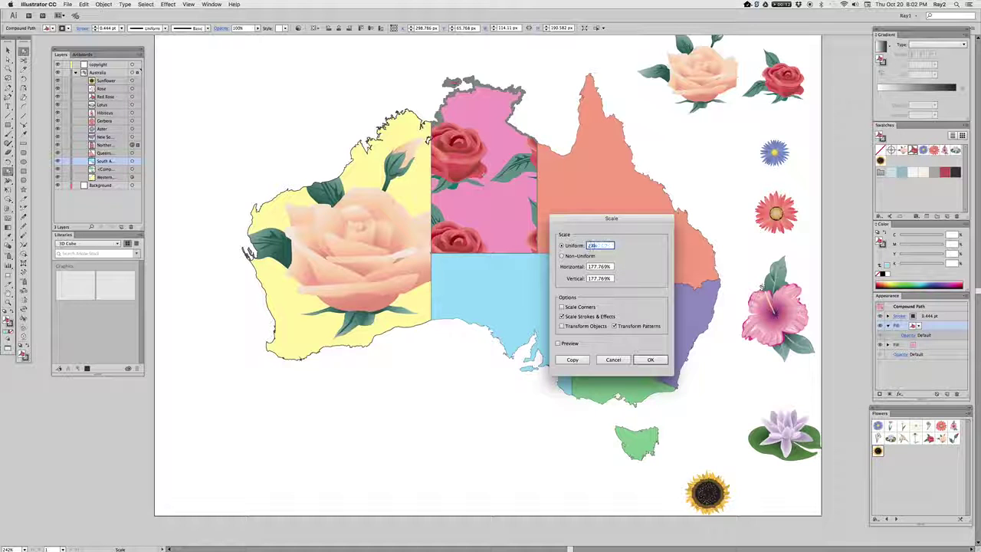
{"action": "type", "text": "5%"}
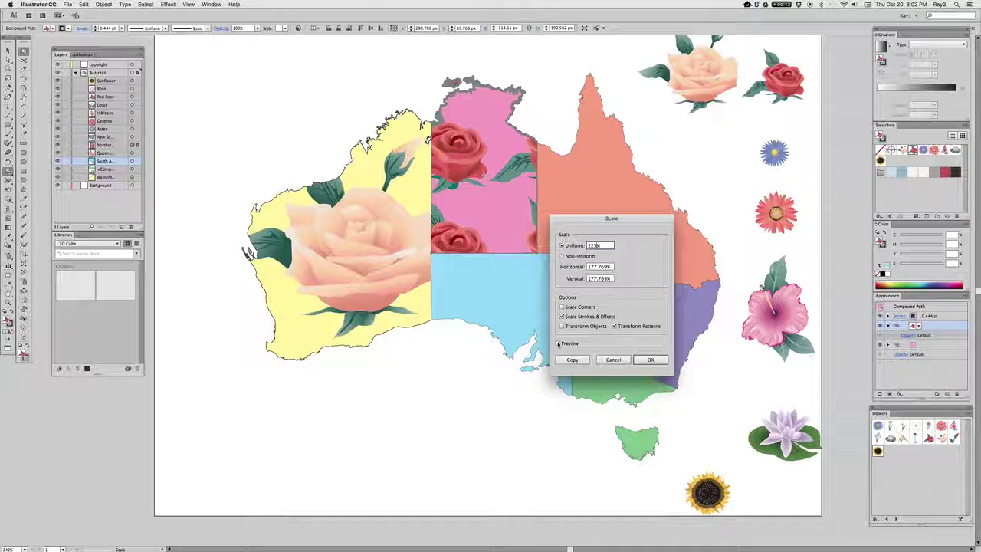
{"action": "left_click", "coordinate": [558, 343]}
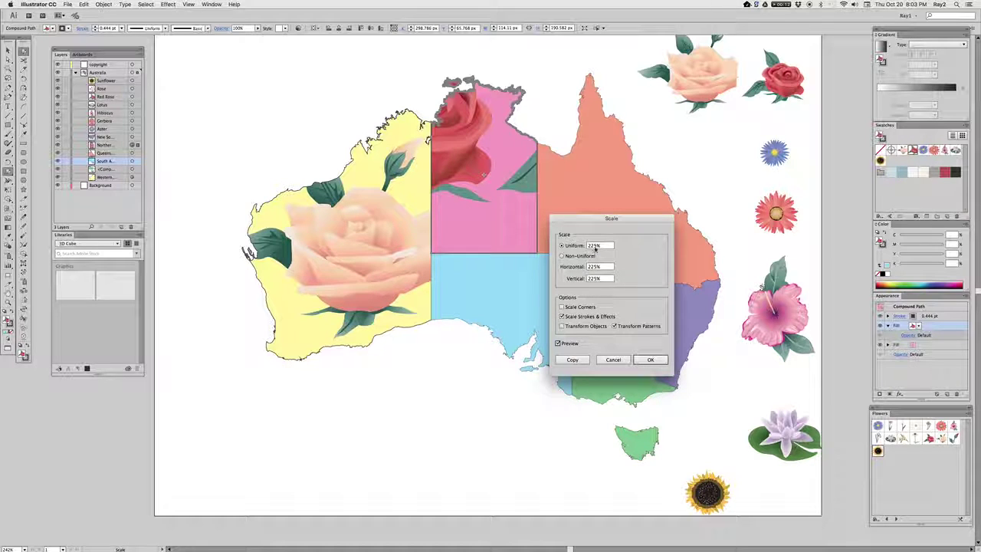
Set the uniform scale to 200% and apply it to the Northern Territory's red rose pattern
{"action": "double_click", "coordinate": [593, 246]}
{"action": "type", "text": "200%"}
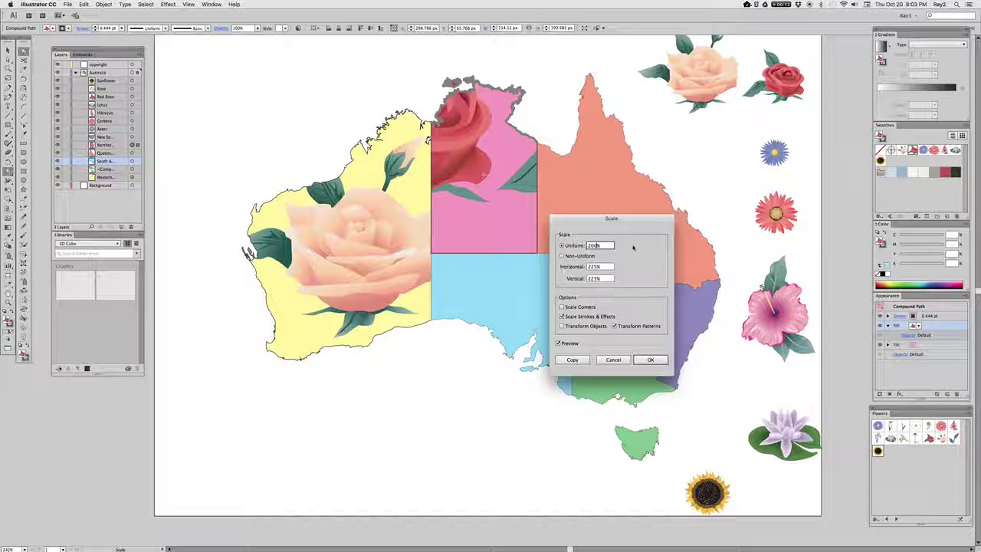
{"action": "key", "text": "Tab"}
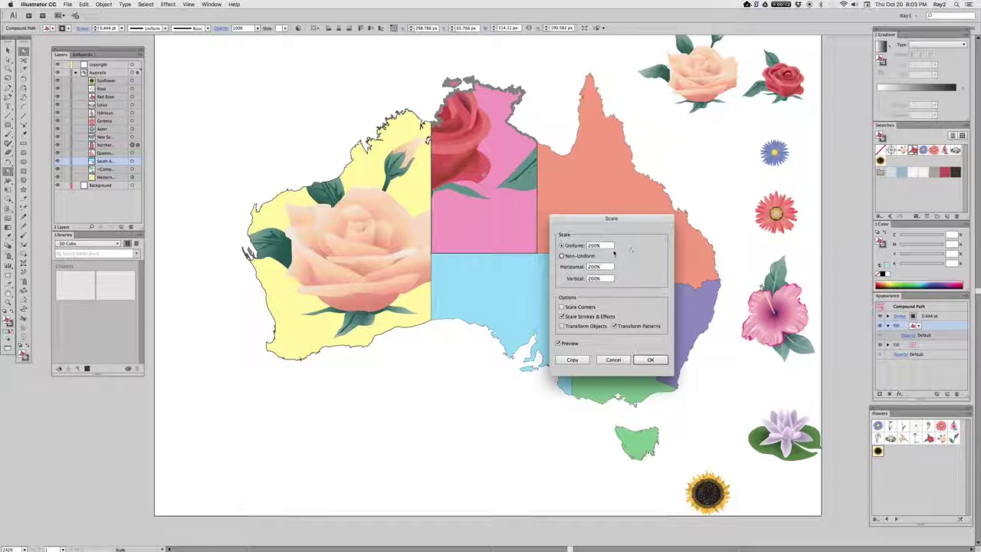
{"action": "left_click", "coordinate": [653, 360]}
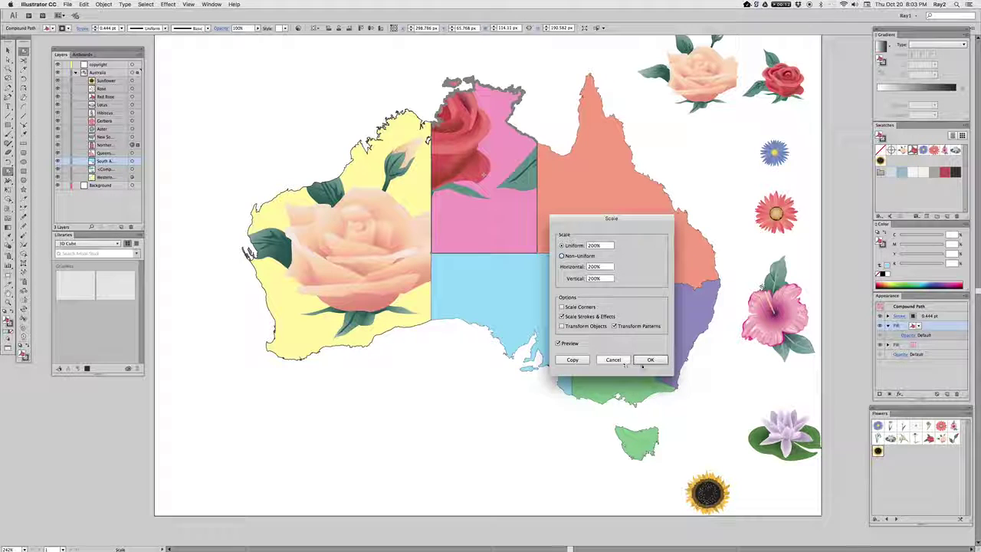
{"action": "left_click", "coordinate": [650, 360]}
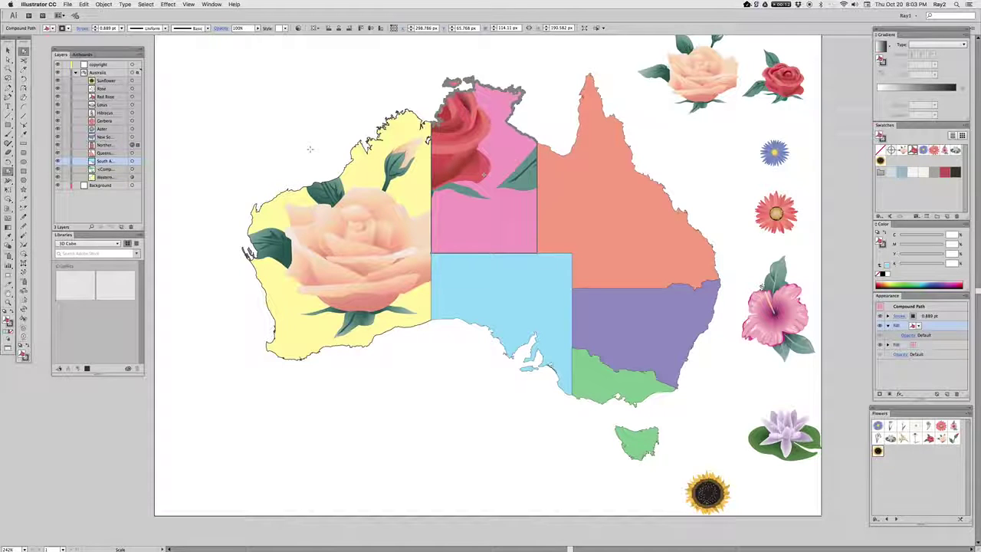
Move only the red rose pattern inside the Northern Territory until one large rose fills the shape's middle with leaves above and below
{"action": "key", "text": "v"}
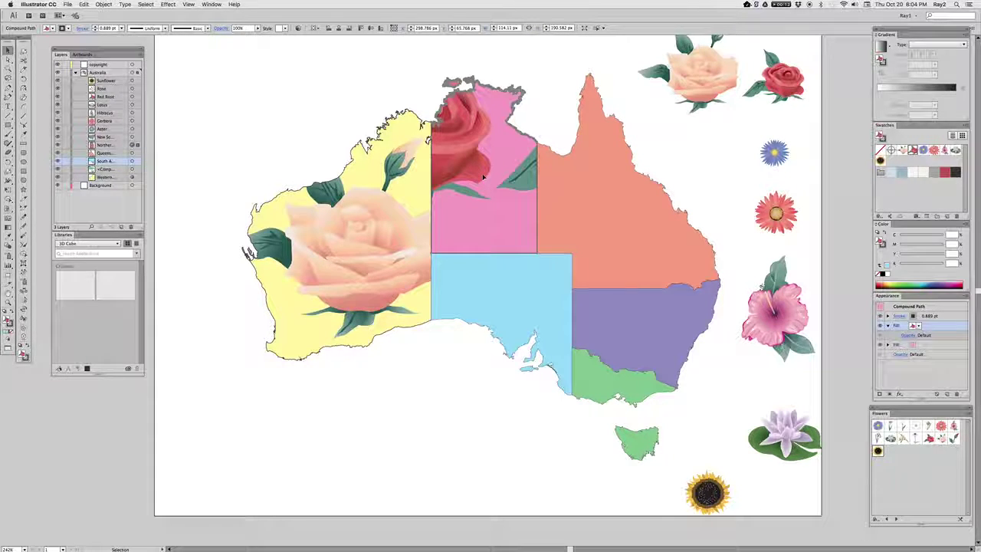
{"action": "mouse_move", "coordinate": [486, 182]}
{"action": "left_mouse_down"}
{"action": "mouse_move", "coordinate": [504, 204]}
{"action": "mouse_move", "coordinate": [494, 199]}
{"action": "left_mouse_up"}
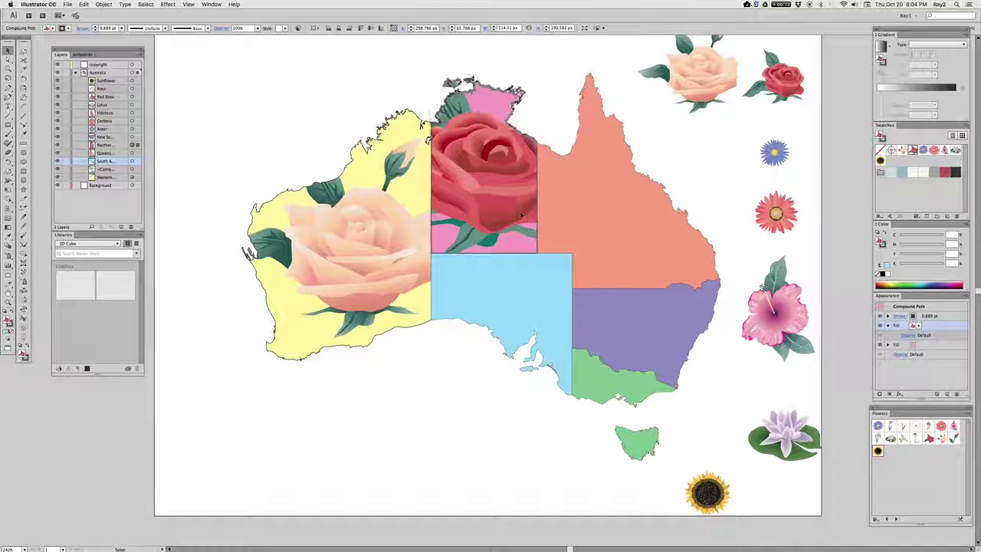
{"action": "left_click_drag", "start_coordinate": [524, 217], "coordinate": [509, 202]}
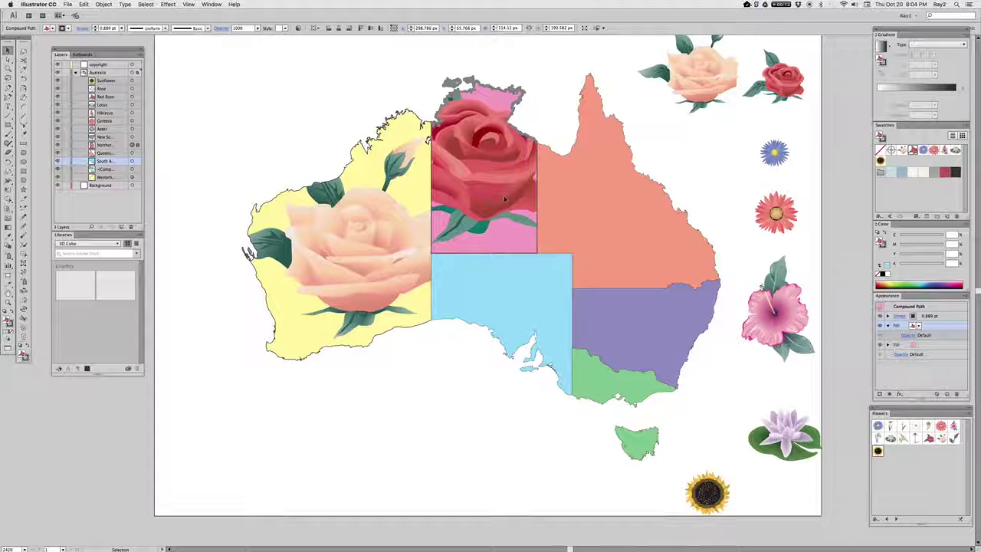
{"action": "left_click_drag", "start_coordinate": [497, 191], "coordinate": [502, 204]}
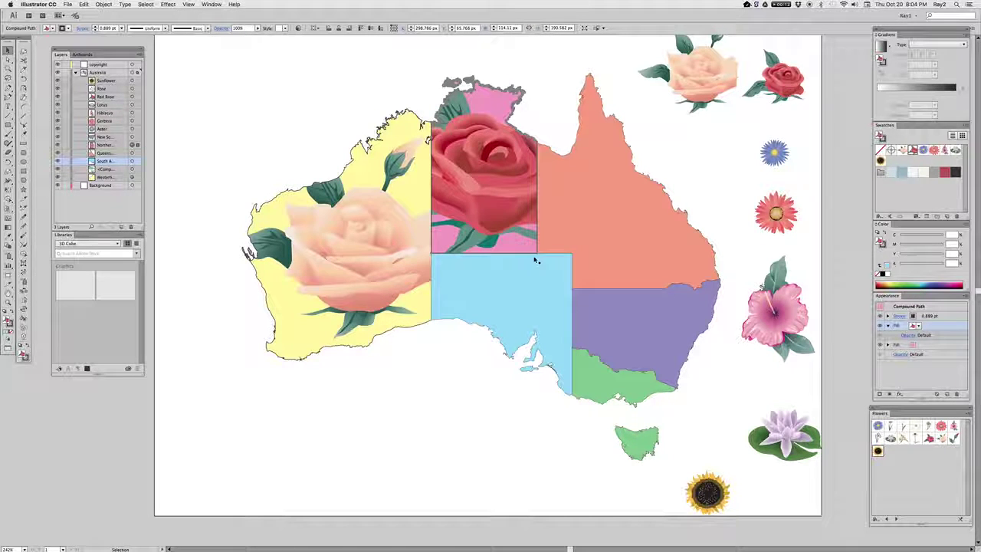
Scale down only the red rose pattern until a single rose just spans the width of the Northern Territory
{"action": "key", "text": "shift+m"}
{"action": "key", "text": "s"}
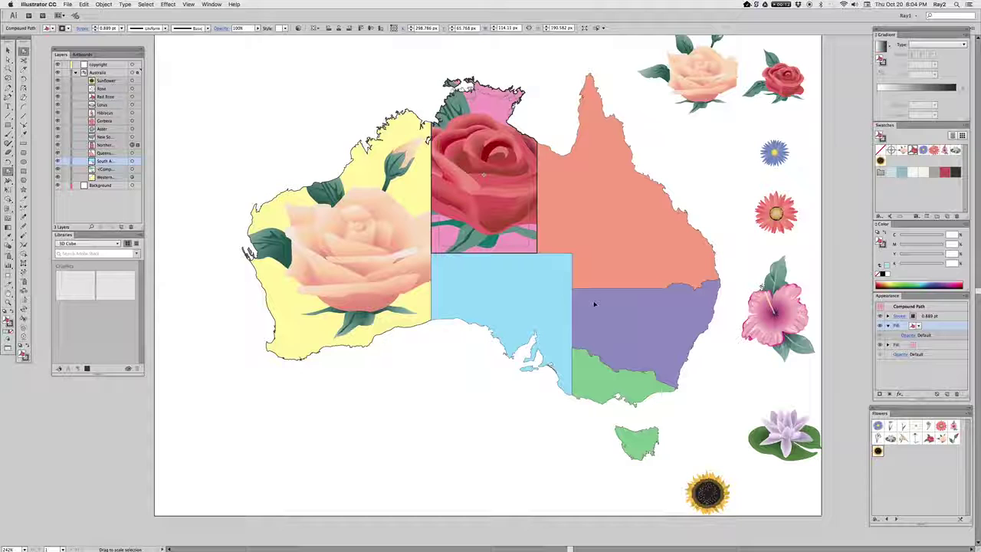
{"action": "left_click_drag", "start_coordinate": [594, 304], "coordinate": [574, 281]}
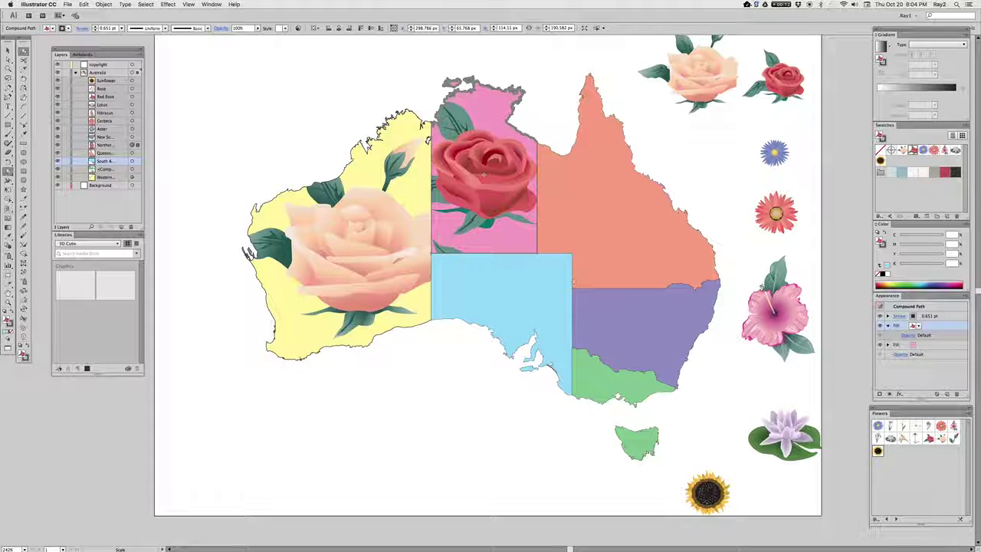
{"action": "left_click_drag", "start_coordinate": [573, 282], "coordinate": [590, 298]}
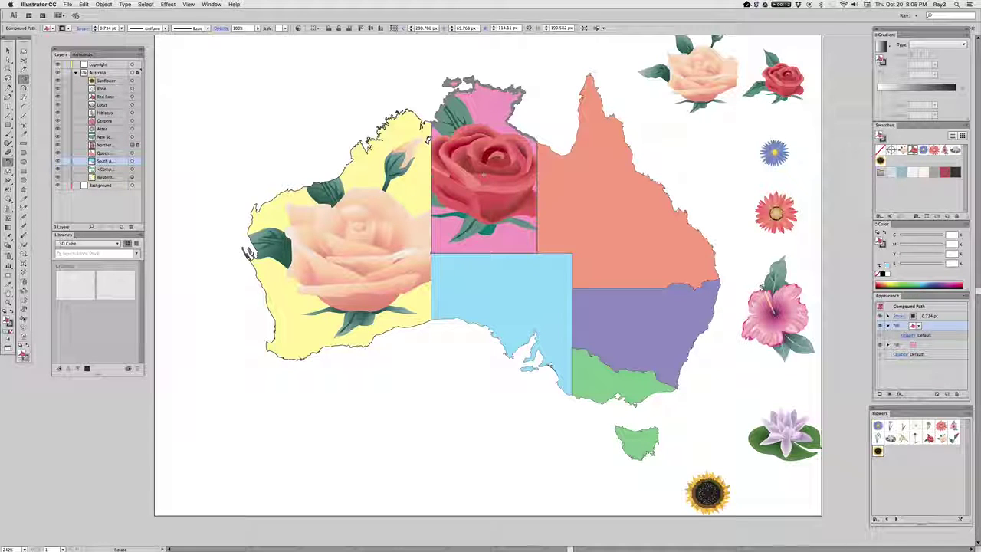
Rotate only the red rose pattern inside the Northern Territory slightly counterclockwise and deselect the shape
{"action": "left_click_drag", "start_coordinate": [669, 337], "coordinate": [689, 267]}
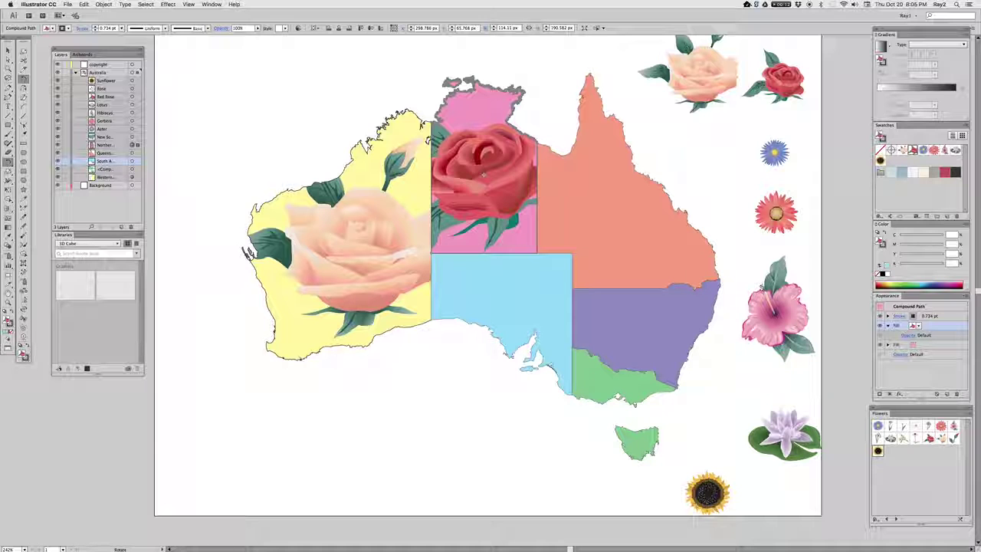
{"action": "key", "text": "v"}
{"action": "key", "text": "r"}
{"action": "left_click", "coordinate": [463, 409]}
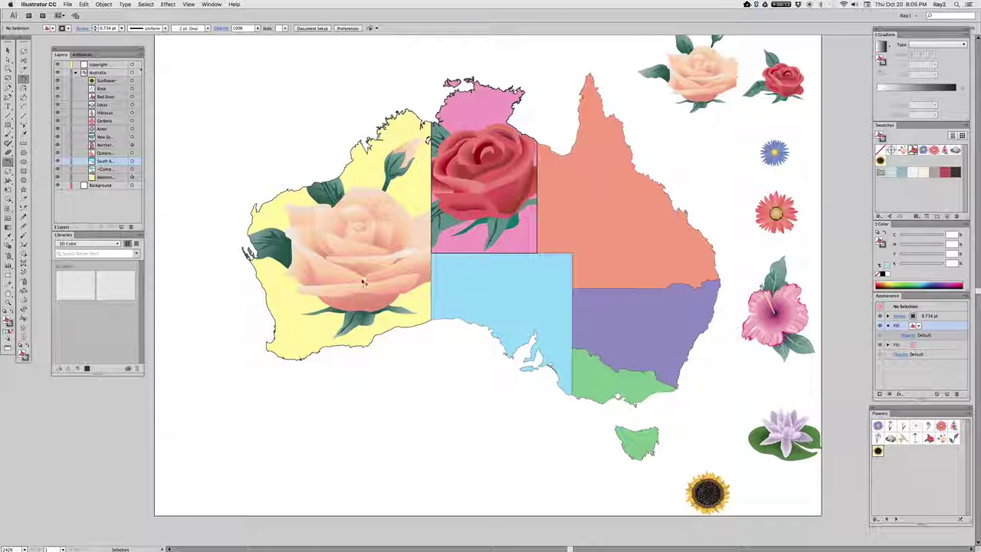
Rotate only the rose pattern inside Western Australia slightly clockwise and deselect the shape
{"action": "left_click", "coordinate": [355, 261]}
{"action": "key", "text": "r"}
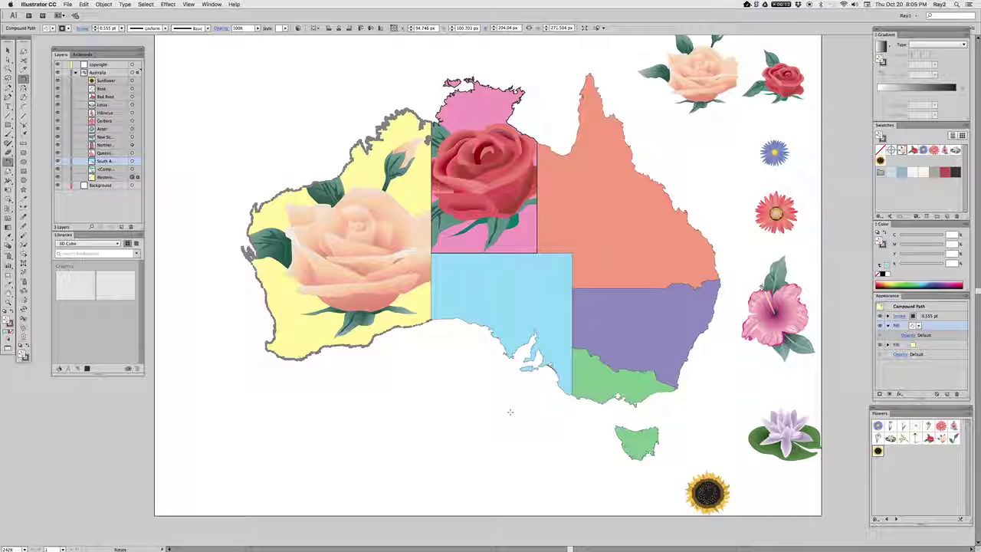
{"action": "mouse_move", "coordinate": [510, 410]}
{"action": "left_mouse_down"}
{"action": "mouse_move", "coordinate": [474, 458]}
{"action": "mouse_move", "coordinate": [456, 465]}
{"action": "left_mouse_up"}
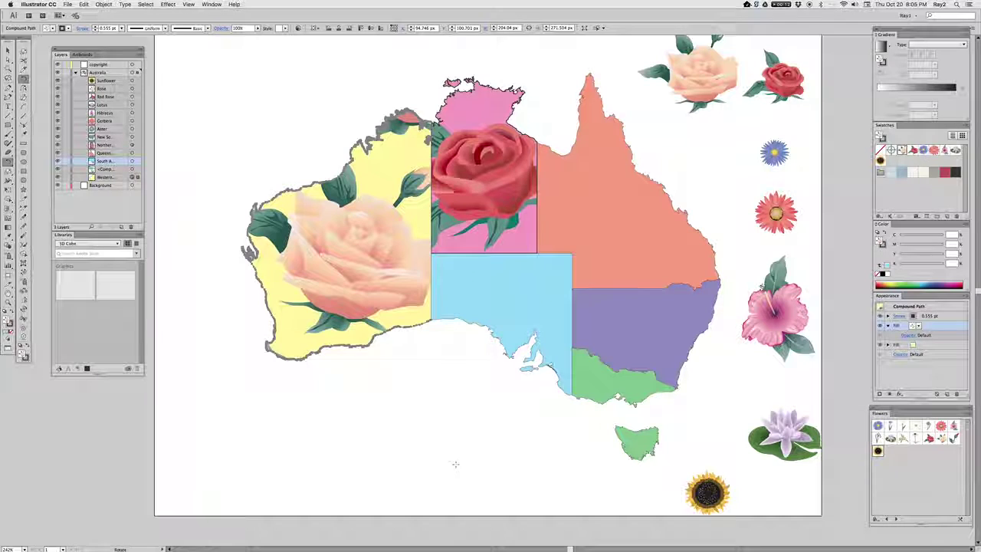
{"action": "key", "text": "v"}
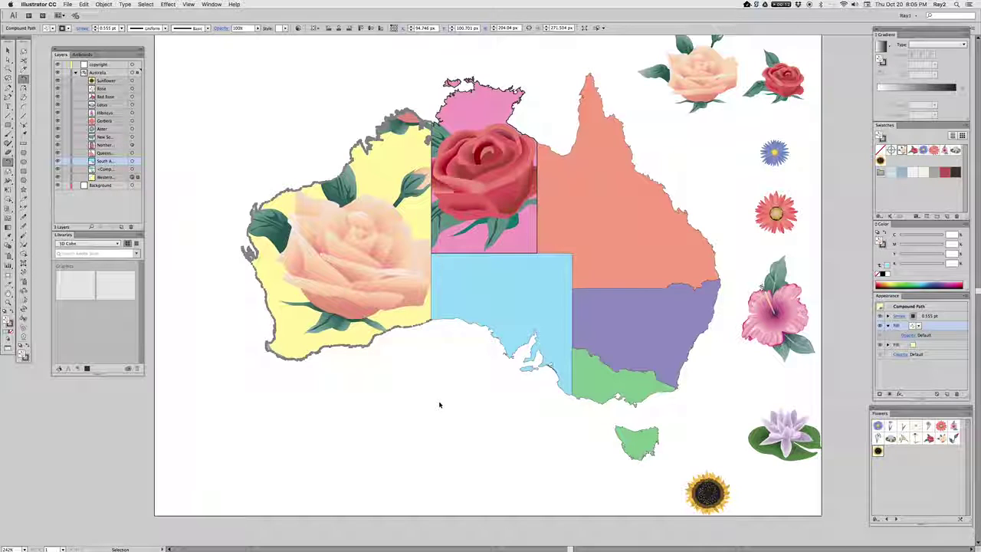
{"action": "left_click", "coordinate": [441, 405]}
{"action": "key", "text": "r"}
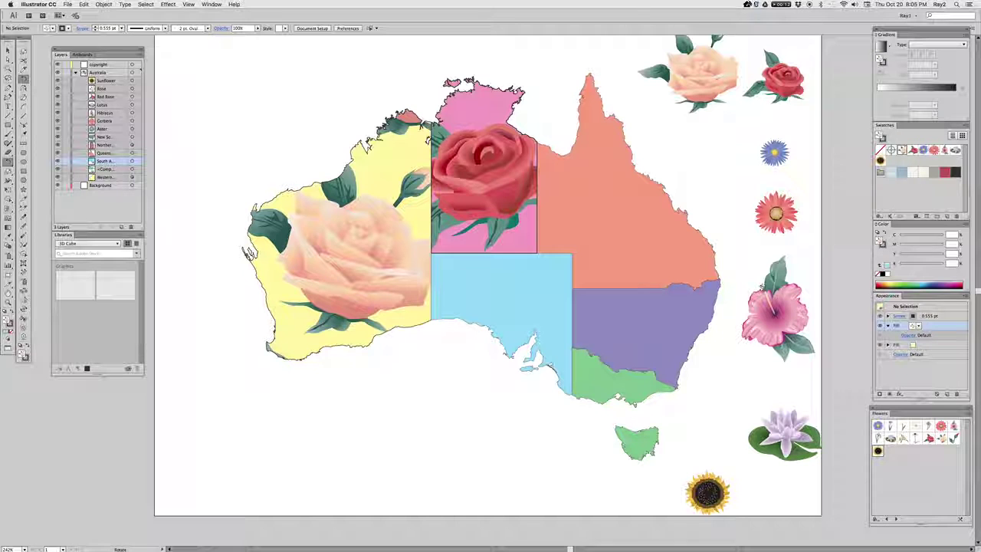